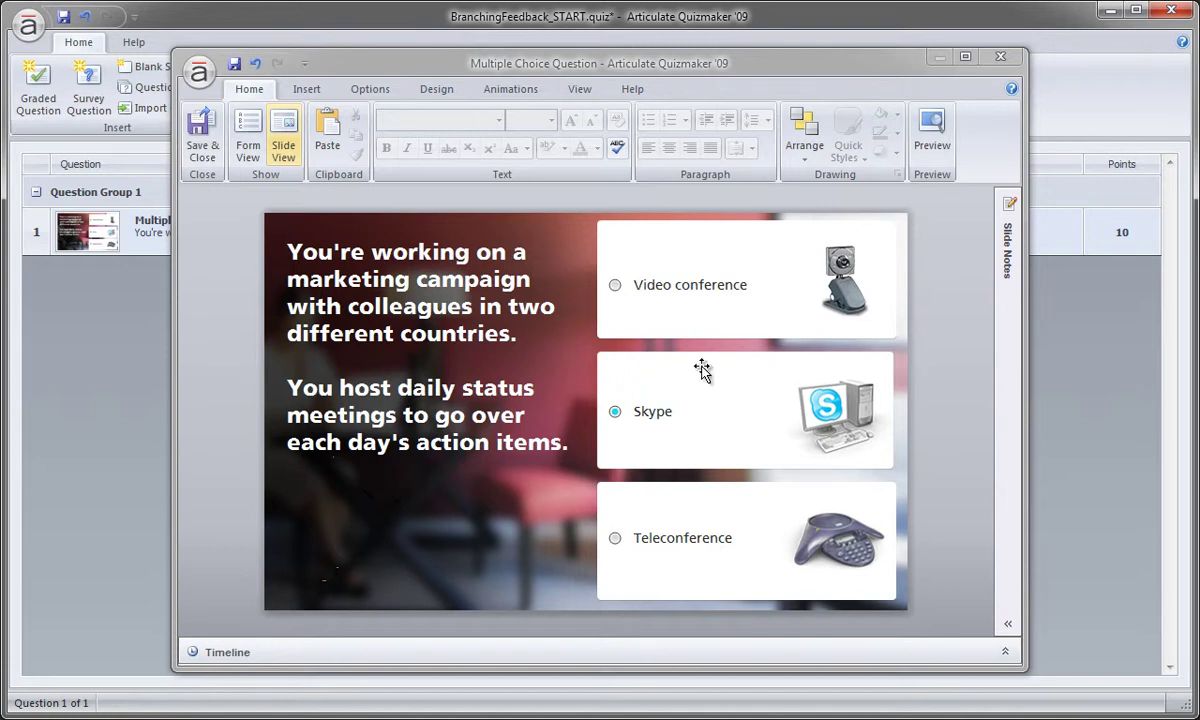
Select the scenario text box and the Video conference, Skype and Teleconference choice graphics
click(478, 332)
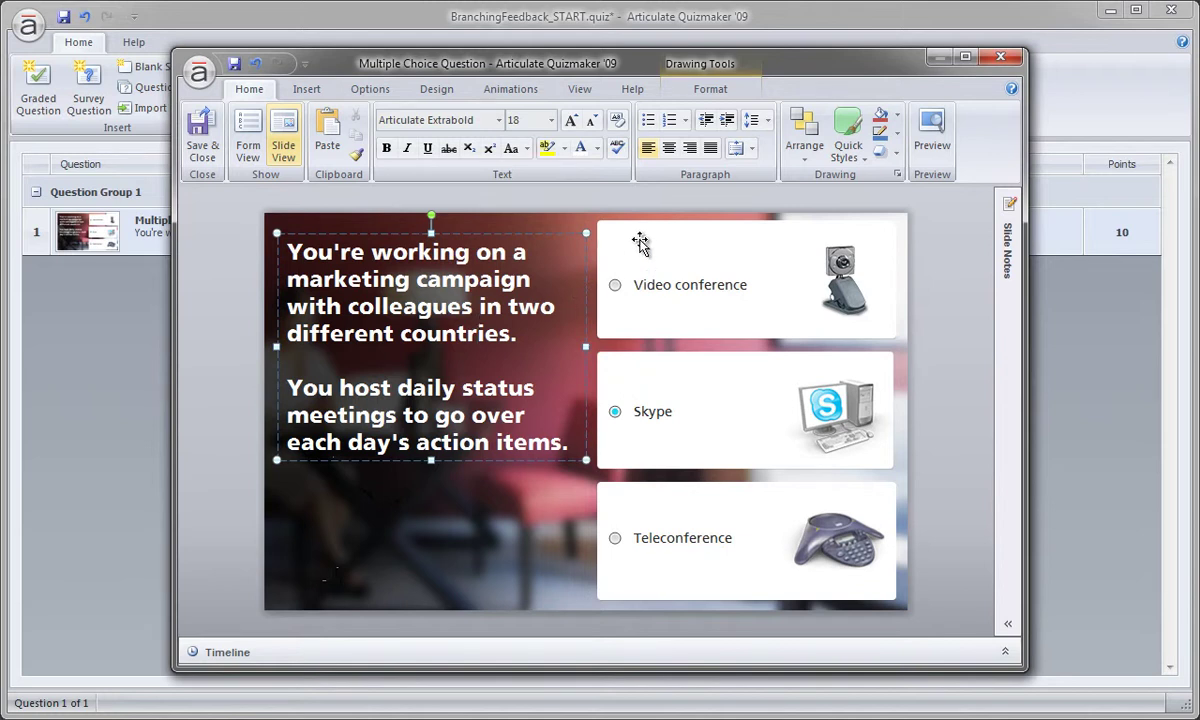
click(599, 230)
click(636, 360)
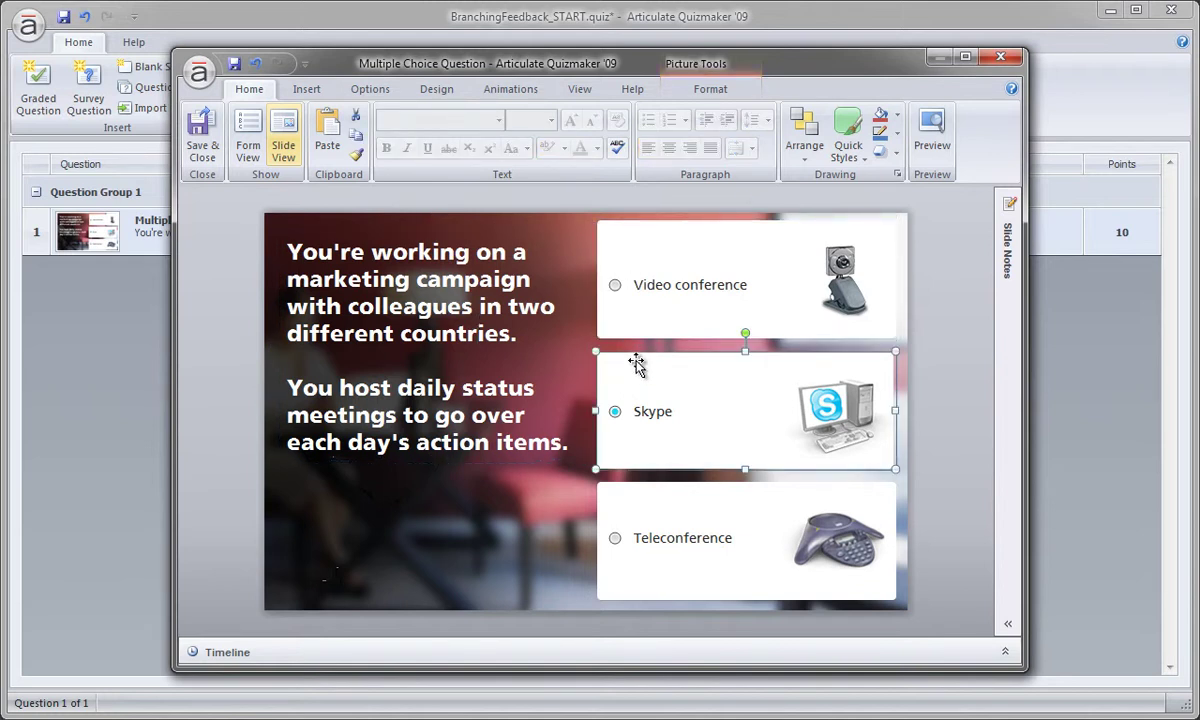
click(619, 484)
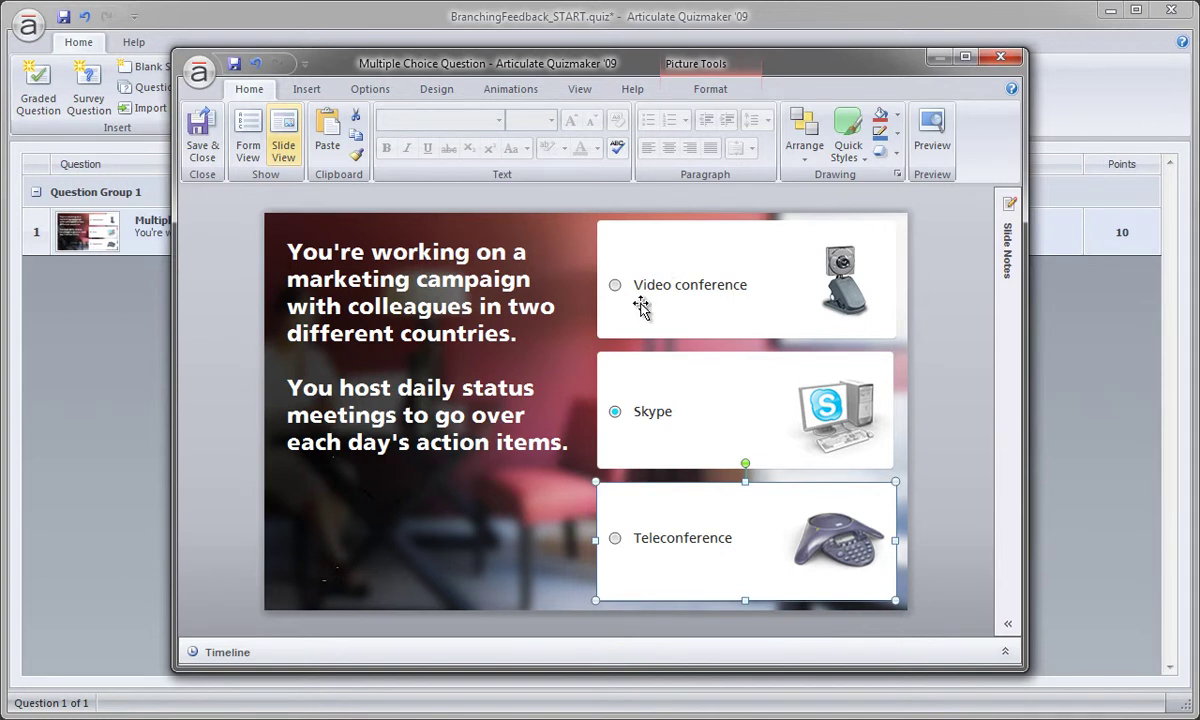
click(633, 257)
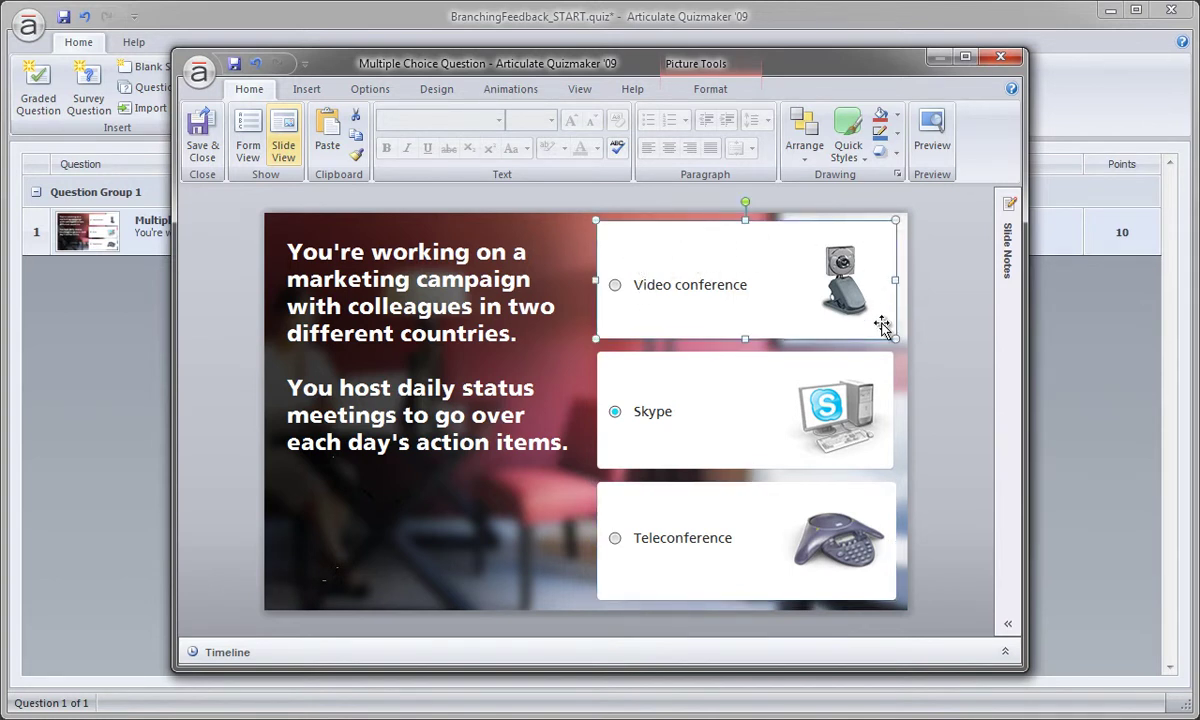
shift+click(621, 357)
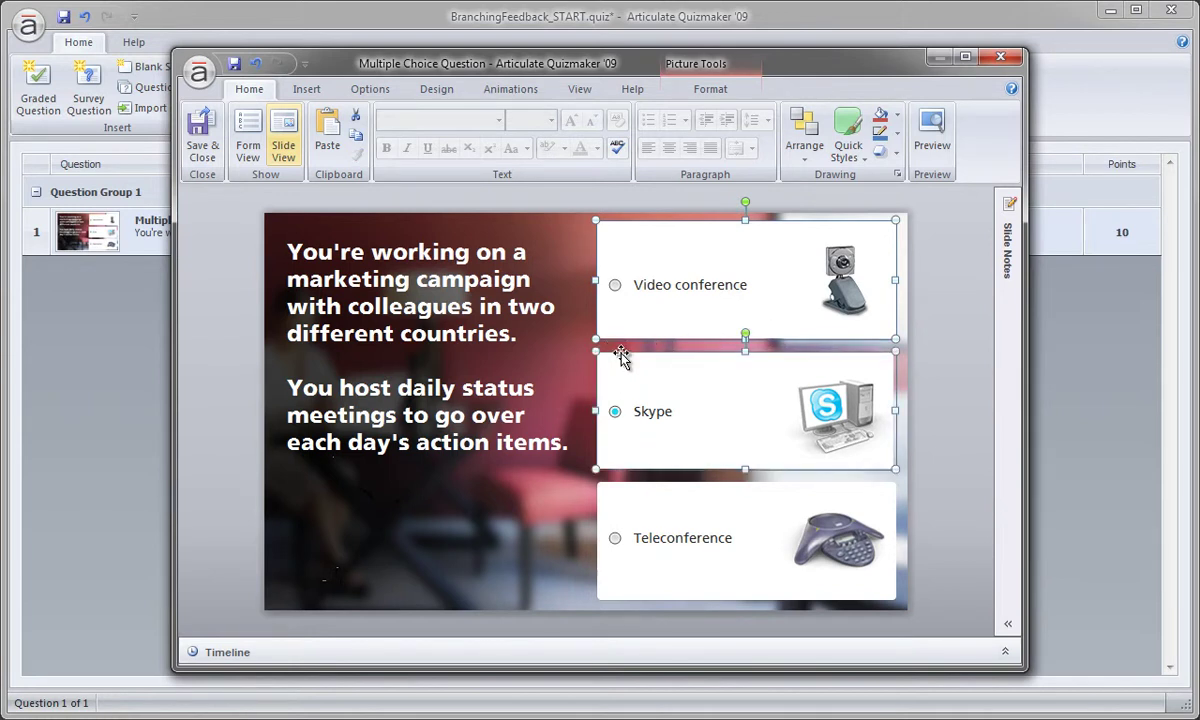
shift+click(606, 484)
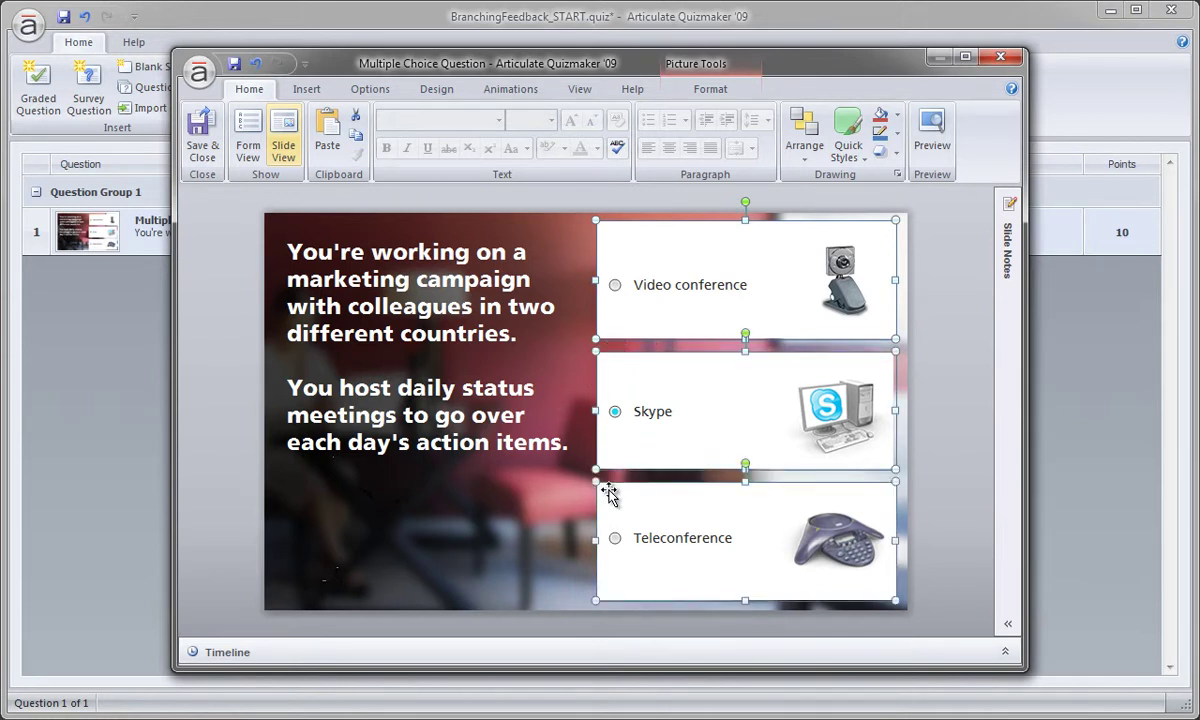
click(700, 532)
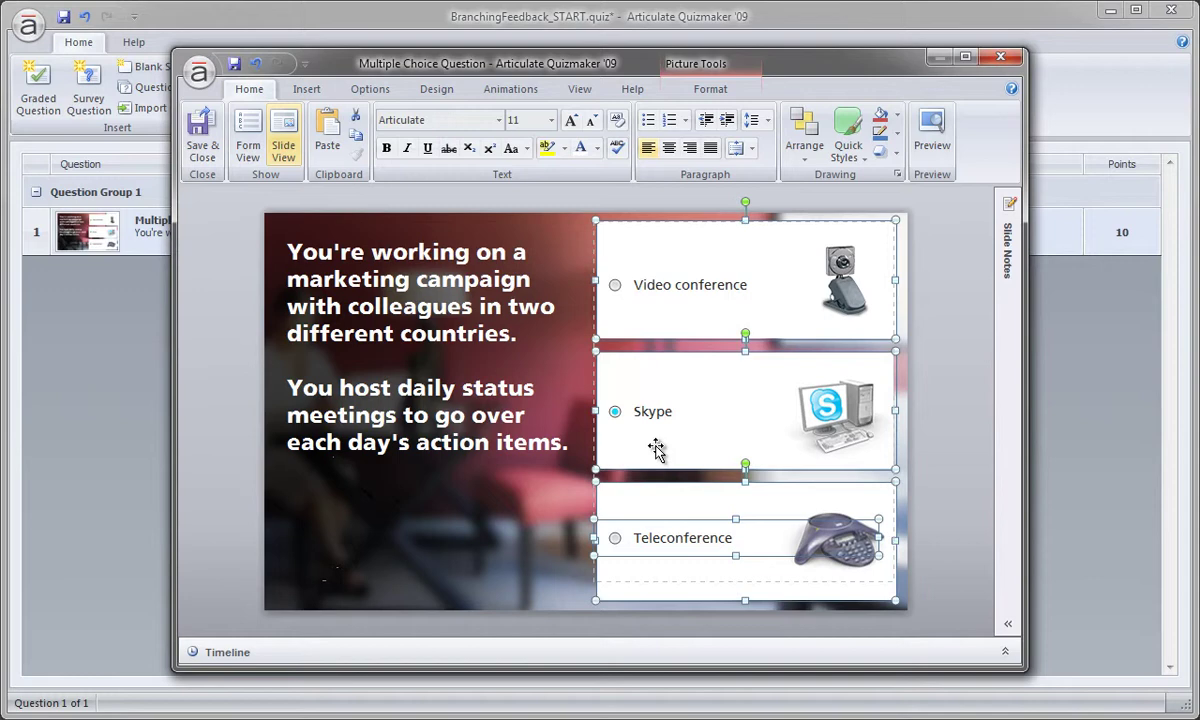
Copy the selected choice graphics and dismiss the cannot-be-copied warning
key(ctrl+c)
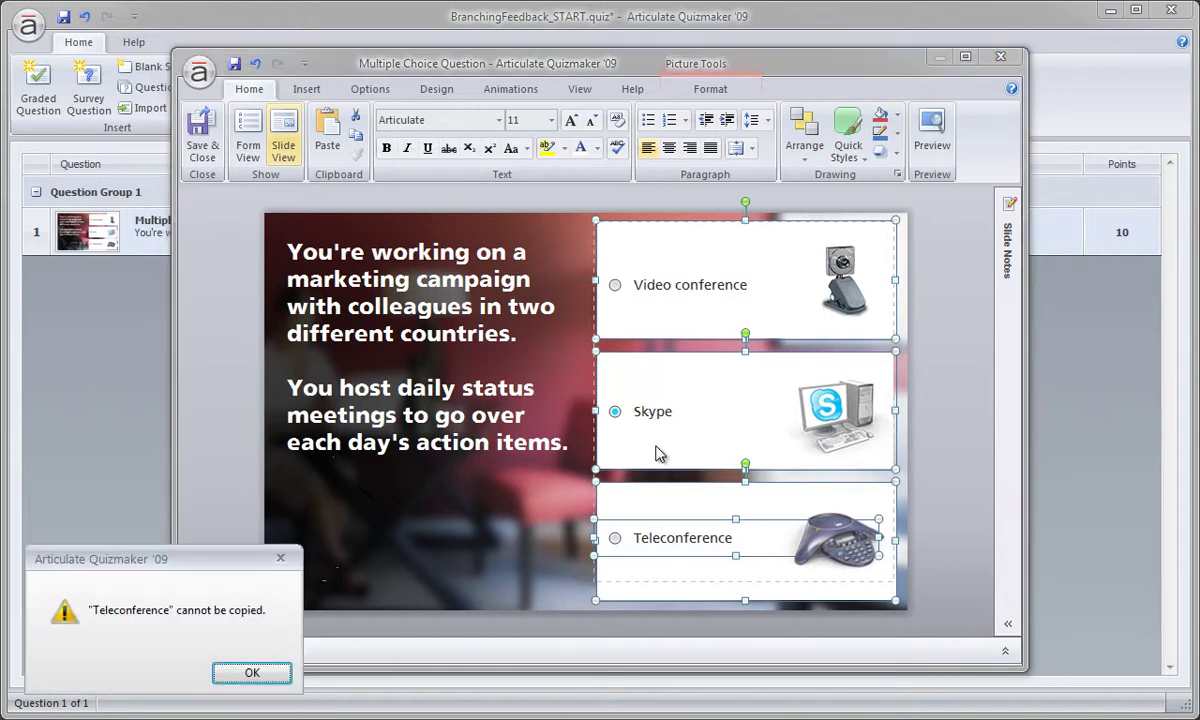
drag(260, 551, 583, 313)
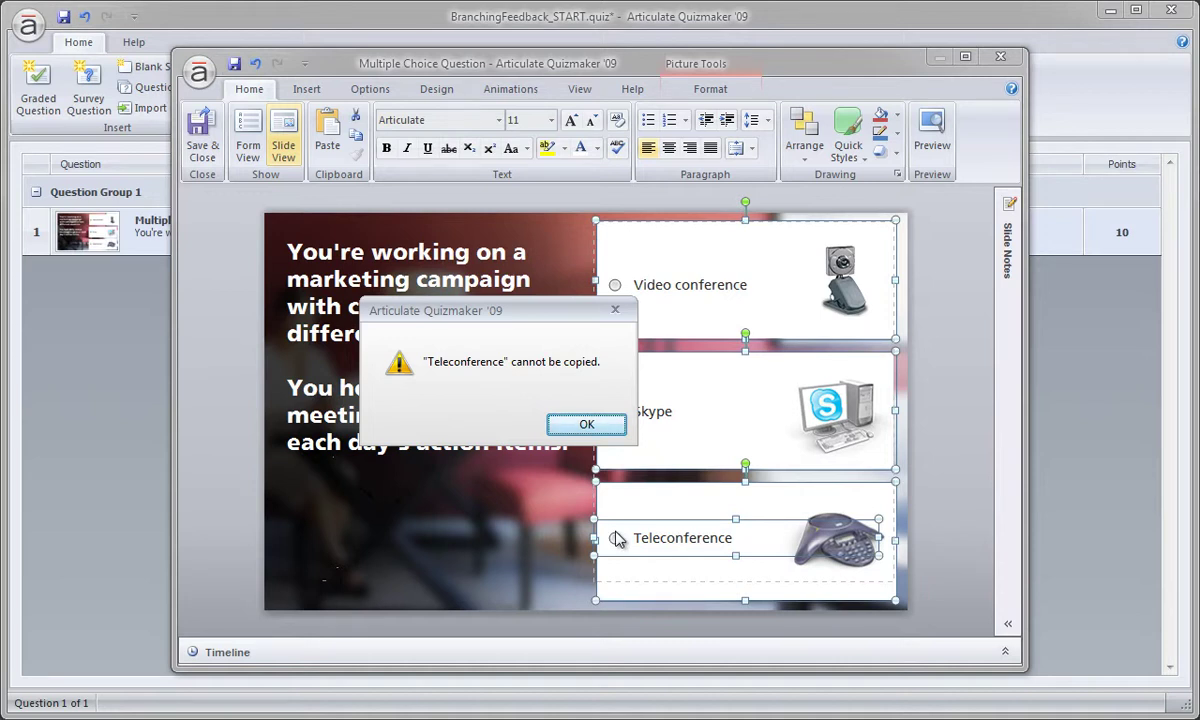
click(609, 424)
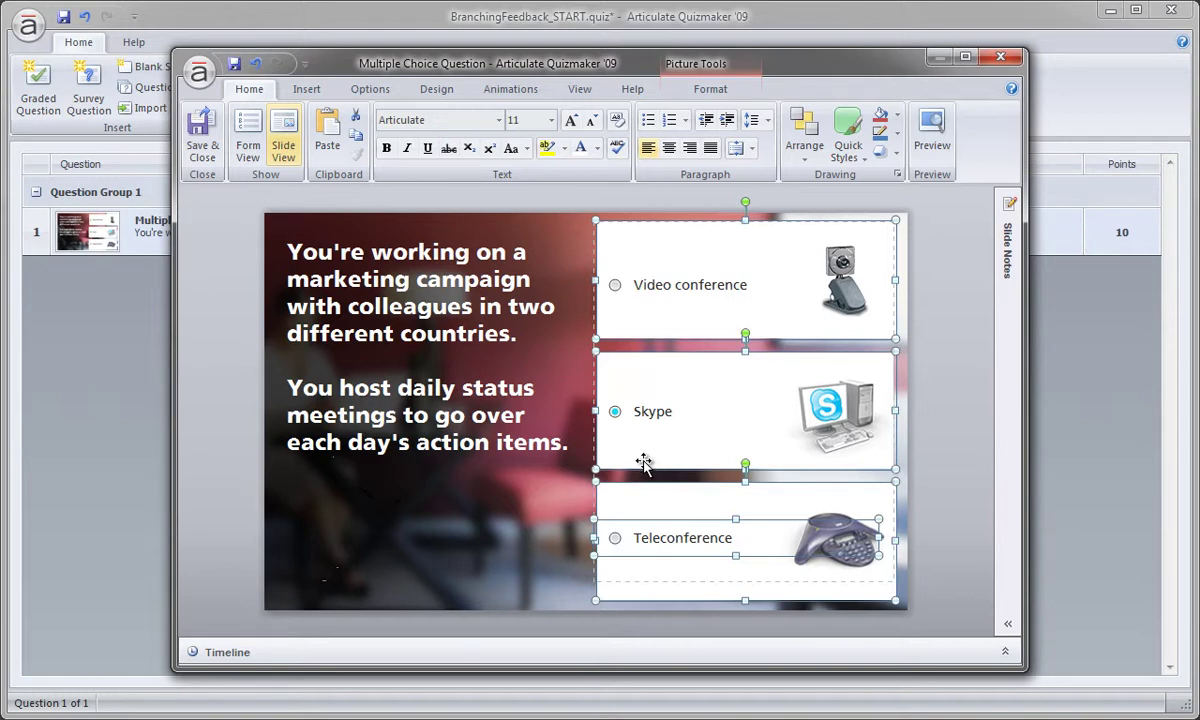
Show the timeline, widen the layer names and lock the Multiple Choice Question layer
click(224, 654)
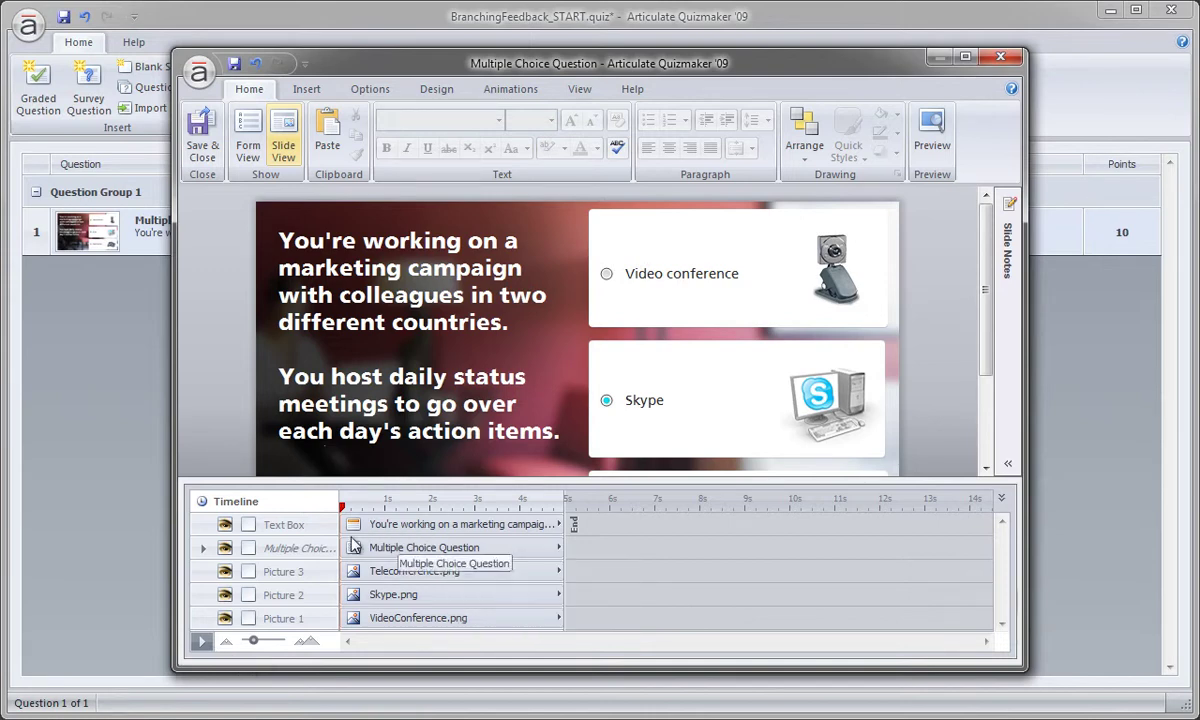
click(249, 551)
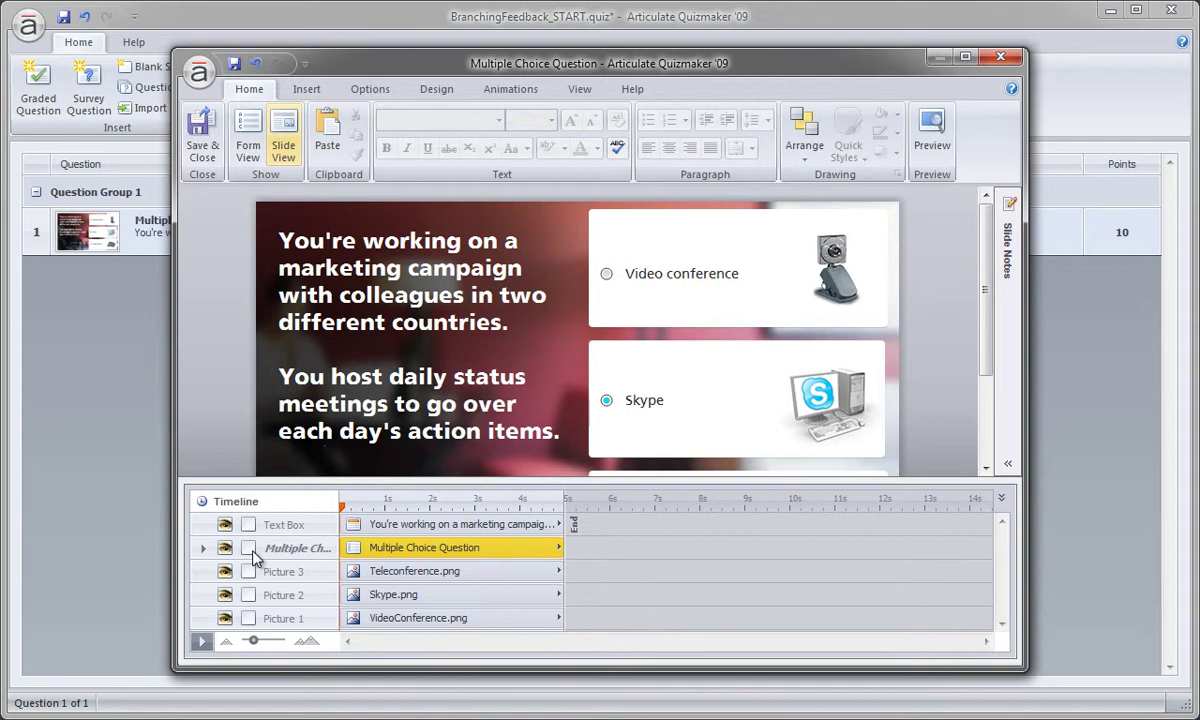
click(225, 548)
click(226, 548)
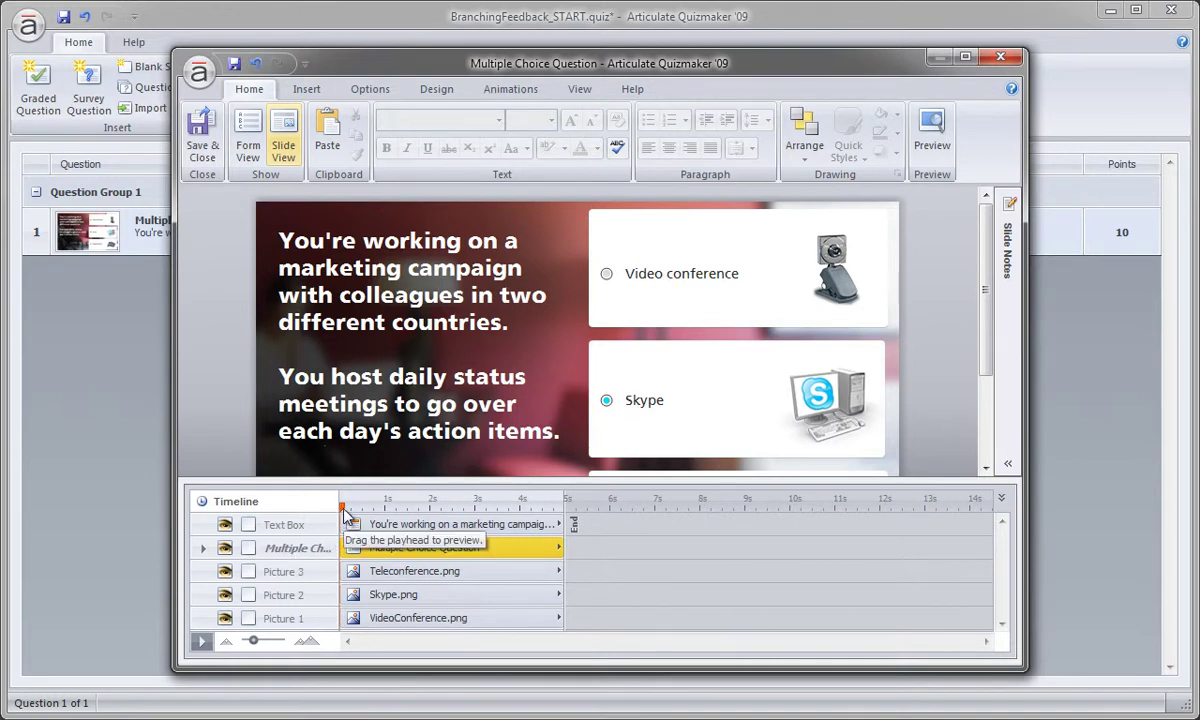
drag(339, 499, 415, 498)
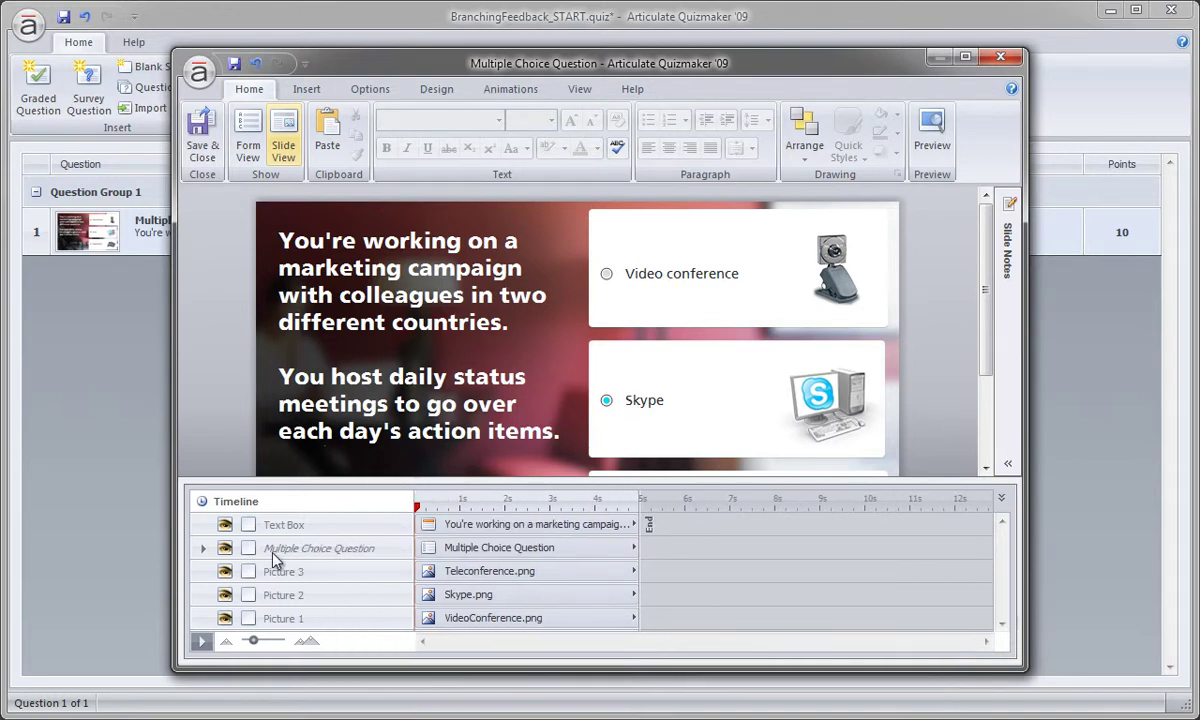
click(248, 552)
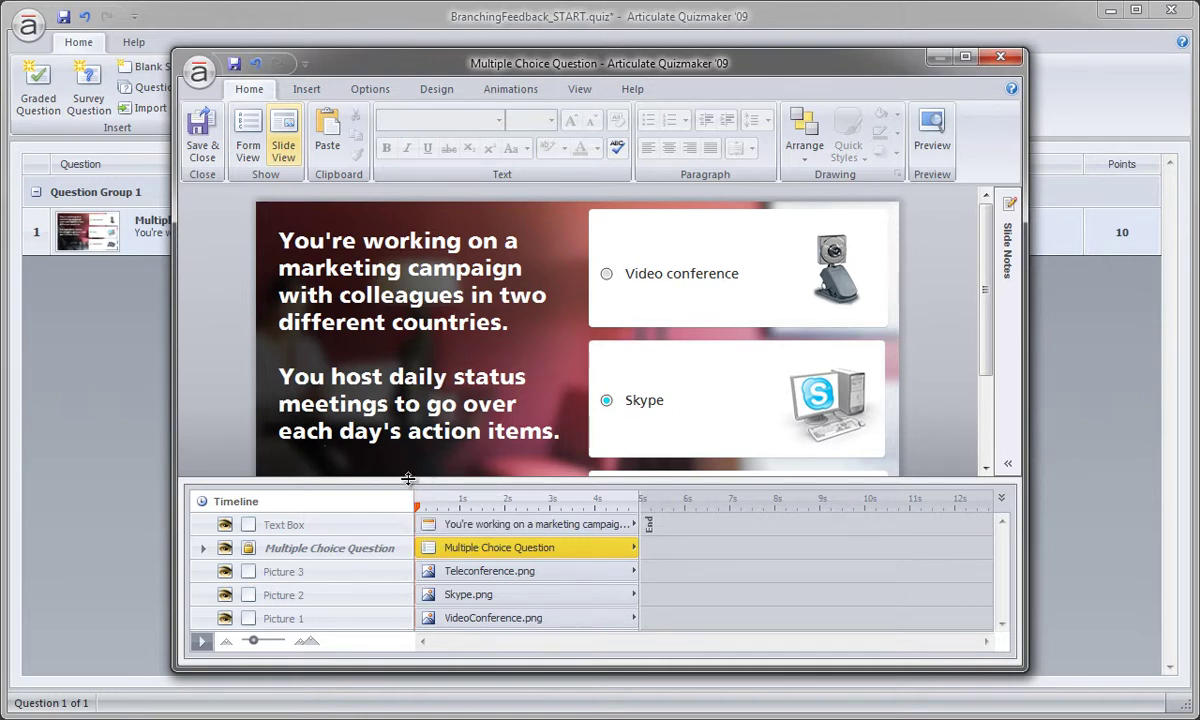
click(249, 549)
Collapse the timeline, select the scenario text and three answer graphics, then Save & Close
click(1001, 497)
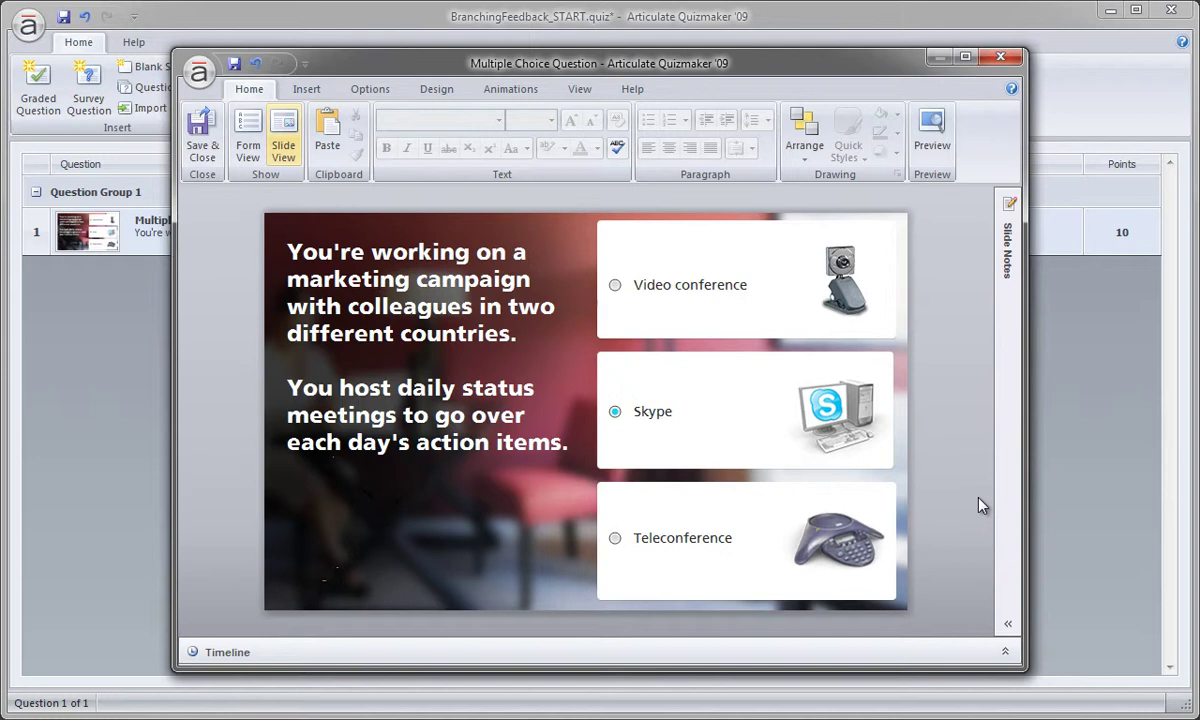
click(476, 258)
shift+click(665, 232)
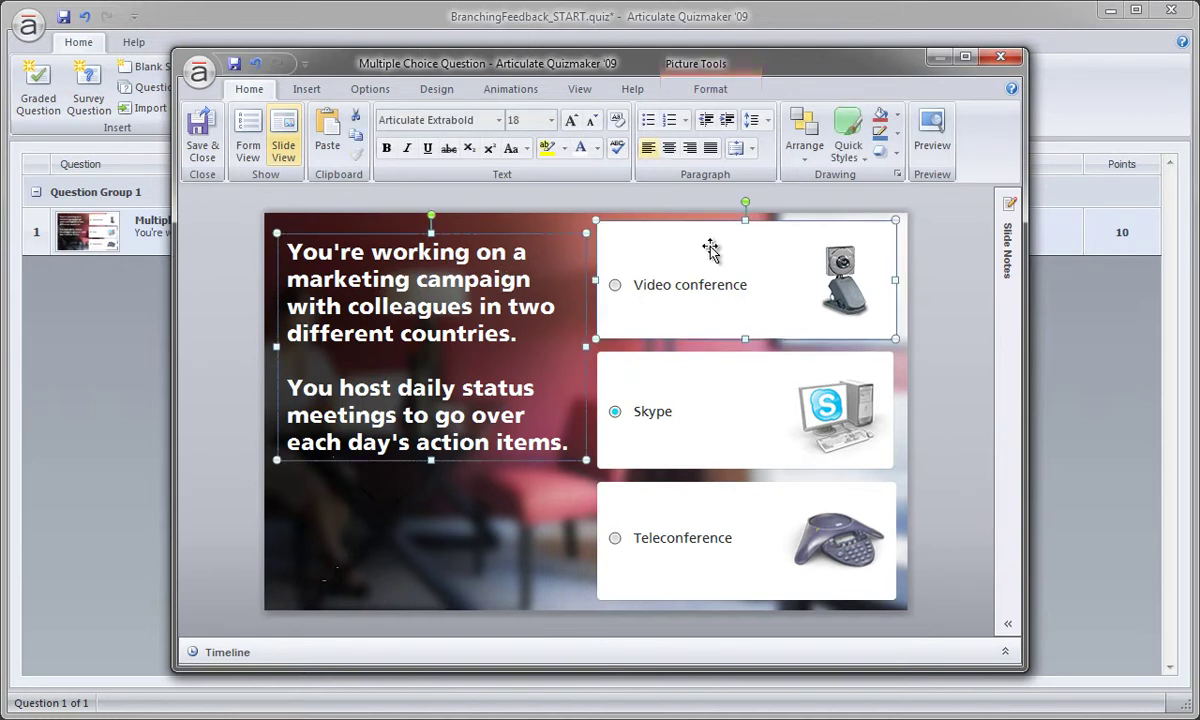
shift+click(650, 362)
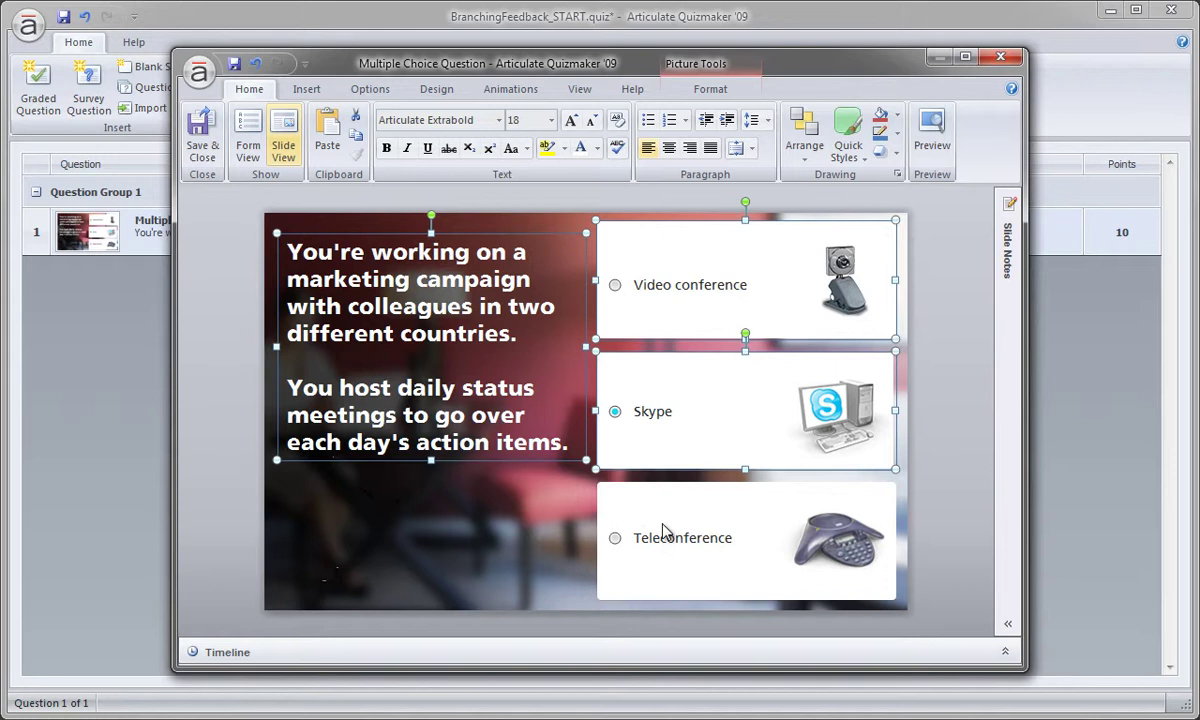
shift+click(742, 495)
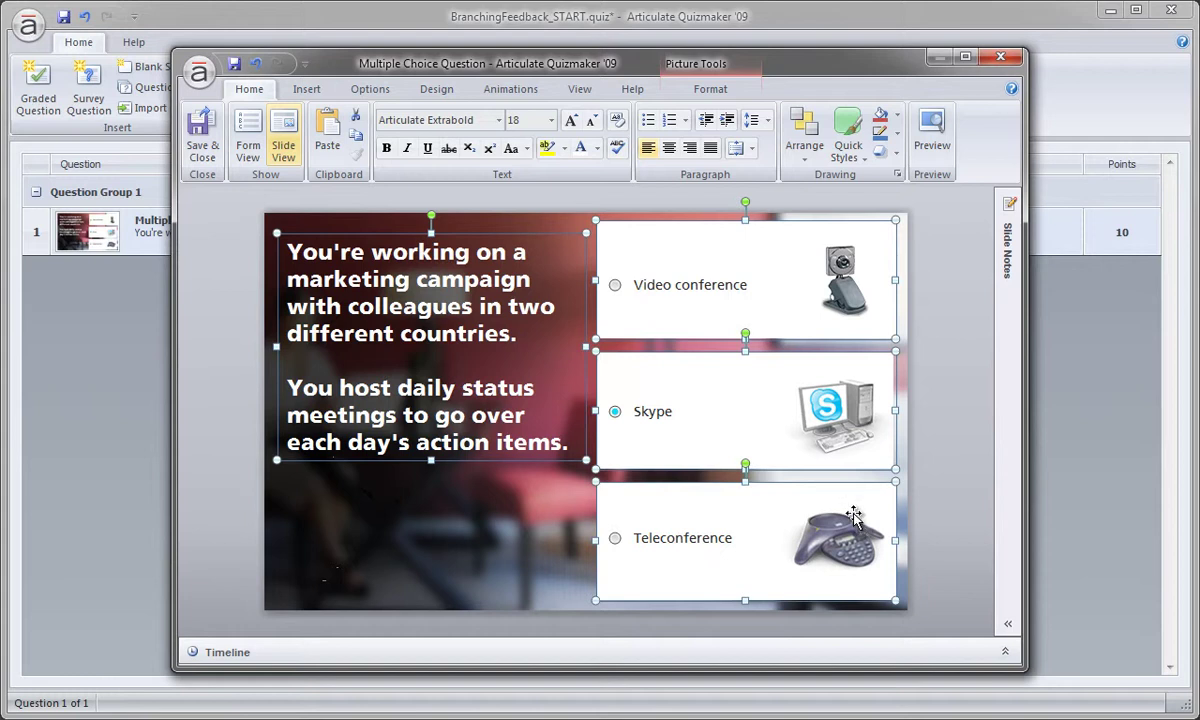
click(205, 153)
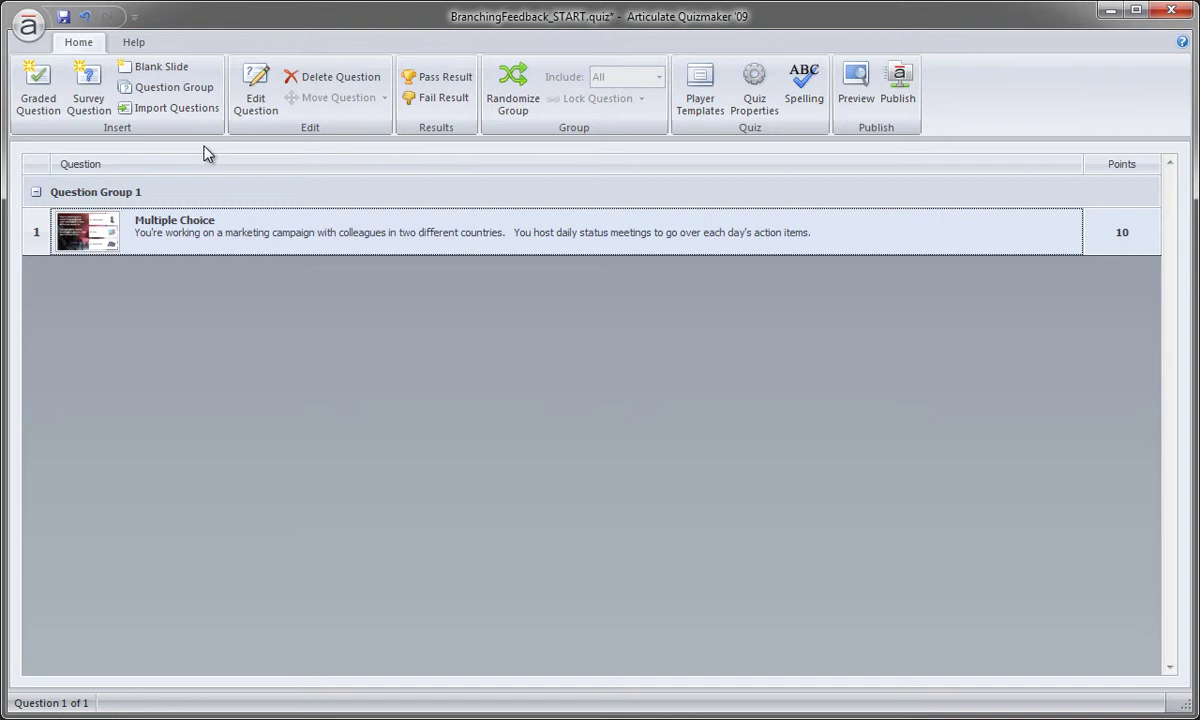
Add a new blank slide and title it 'Video Conference'
click(130, 75)
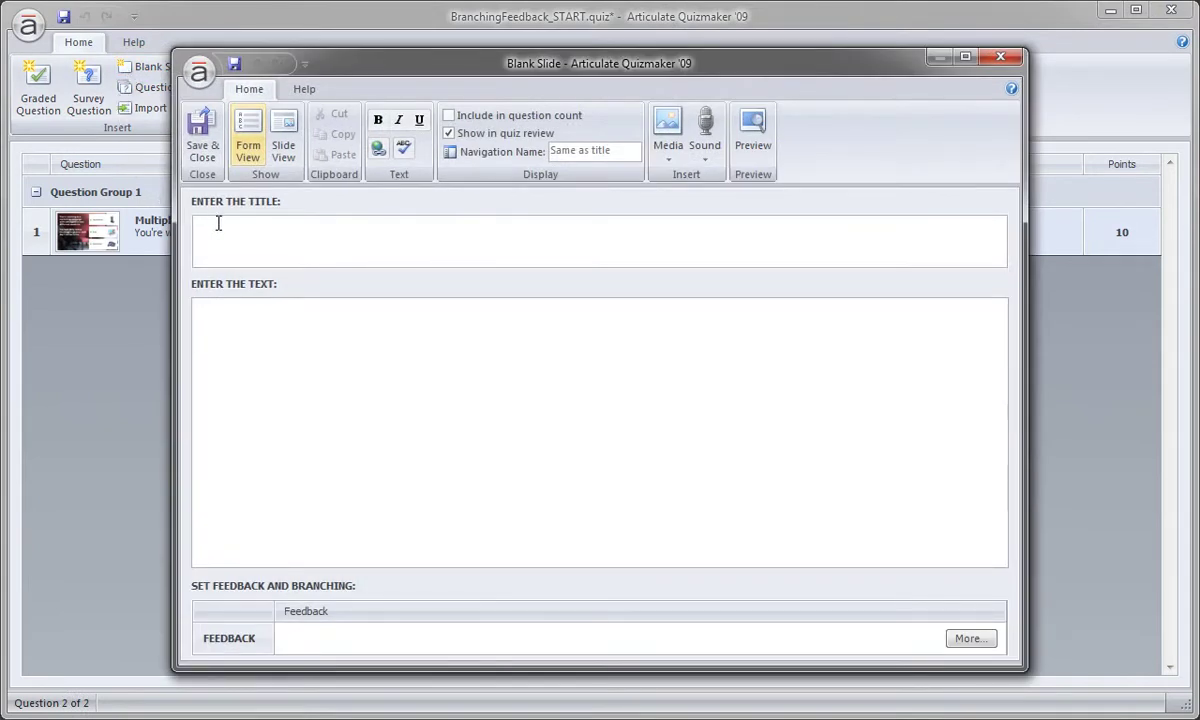
click(227, 226)
text(Video Conference)
Remove the empty body text placeholder by filling it with throwaway text, then deleting it
click(298, 145)
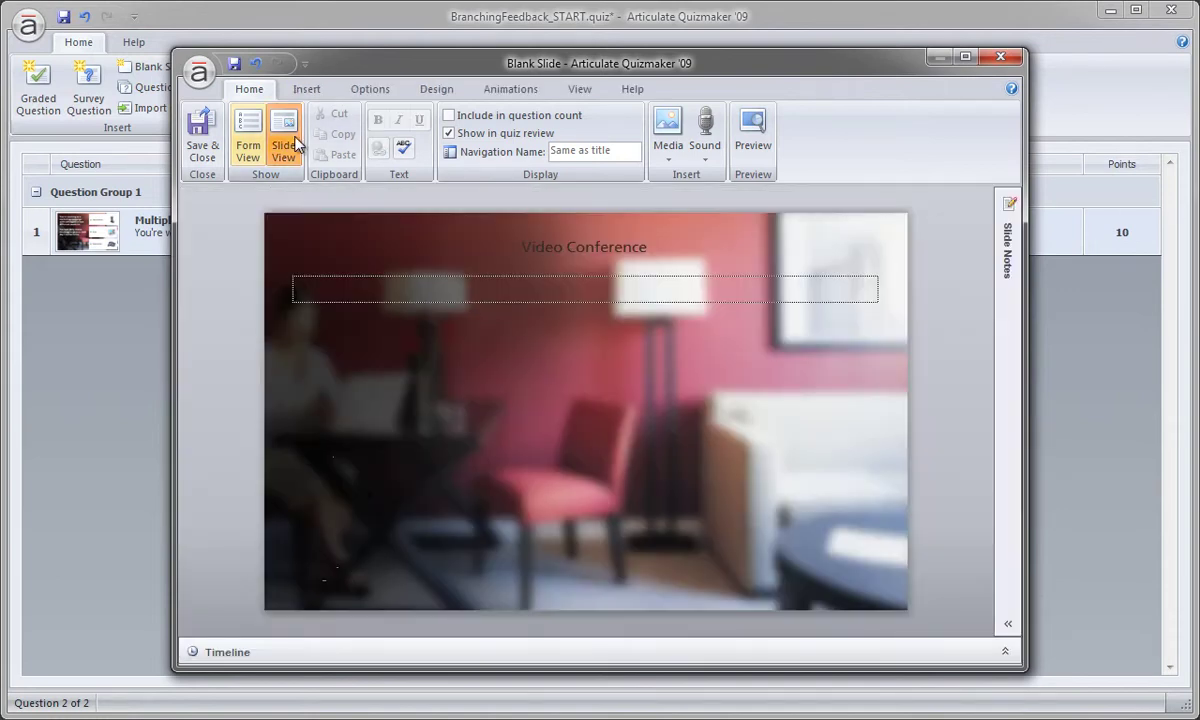
click(487, 240)
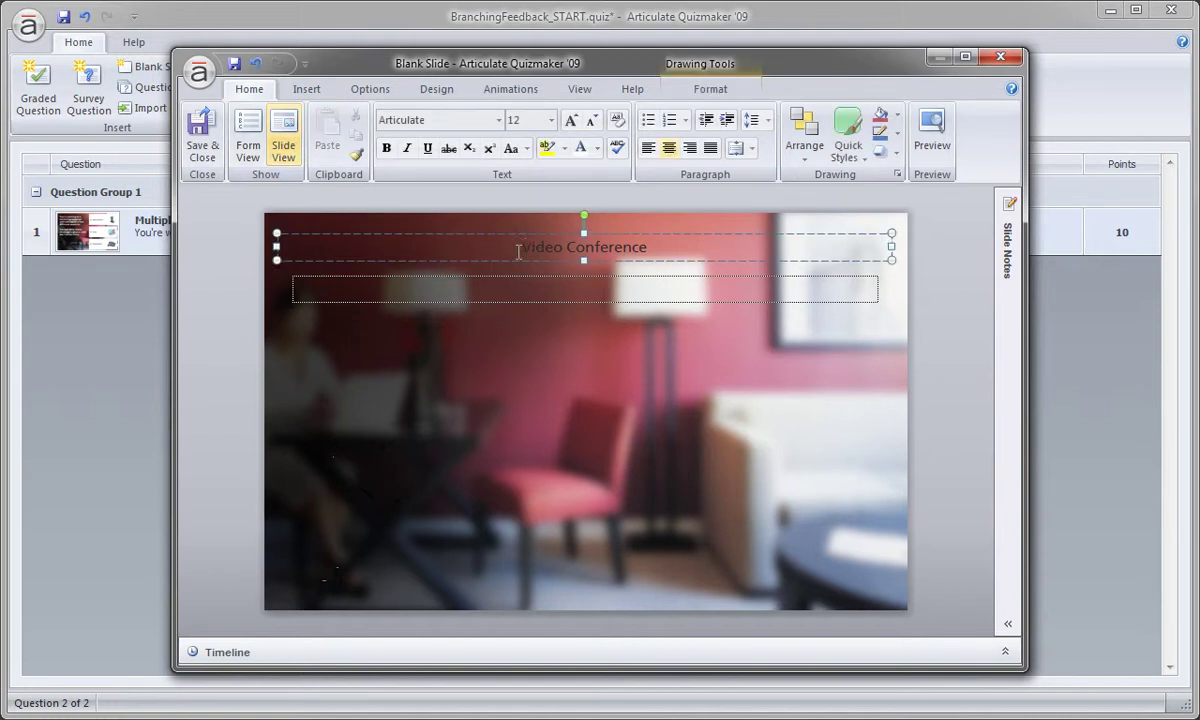
click(513, 278)
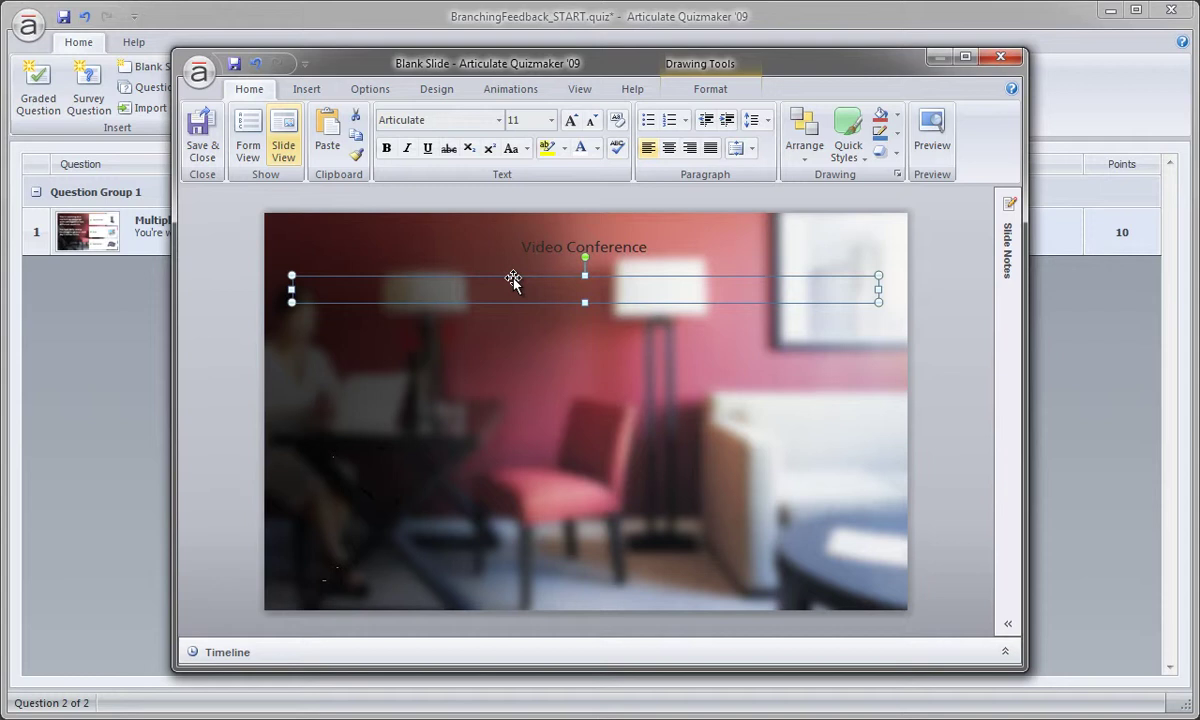
click(257, 157)
click(306, 330)
text(fdhyfghdgfhdgfh)
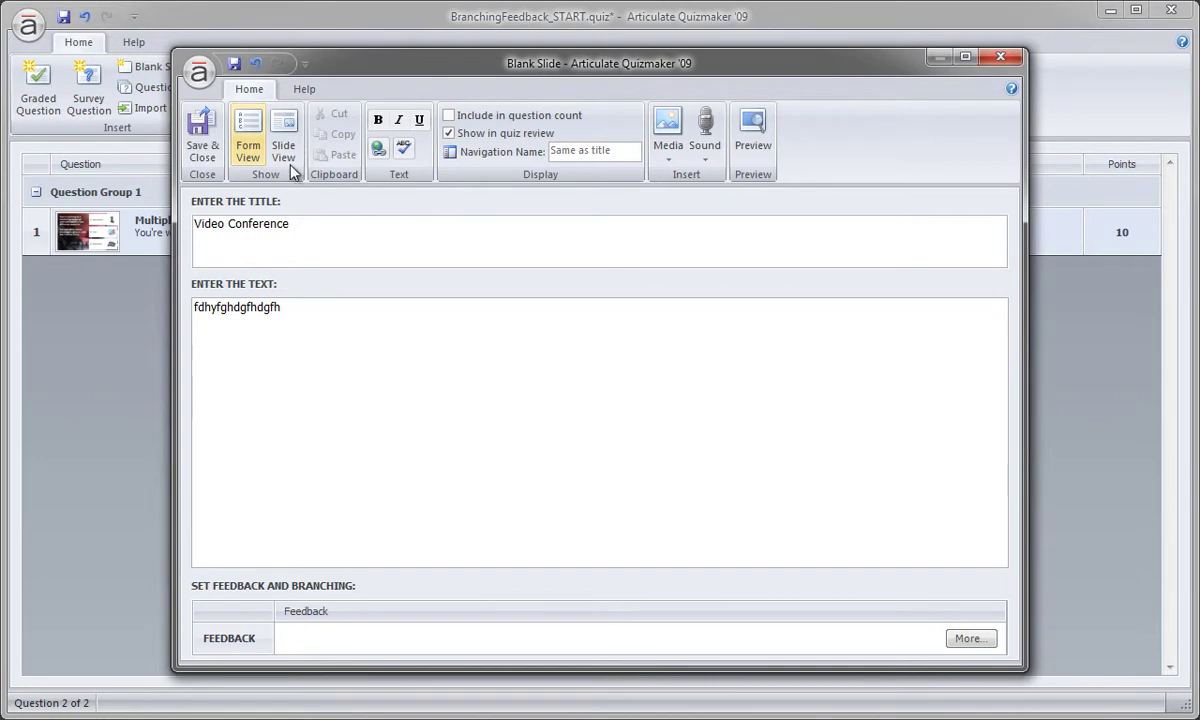
click(283, 145)
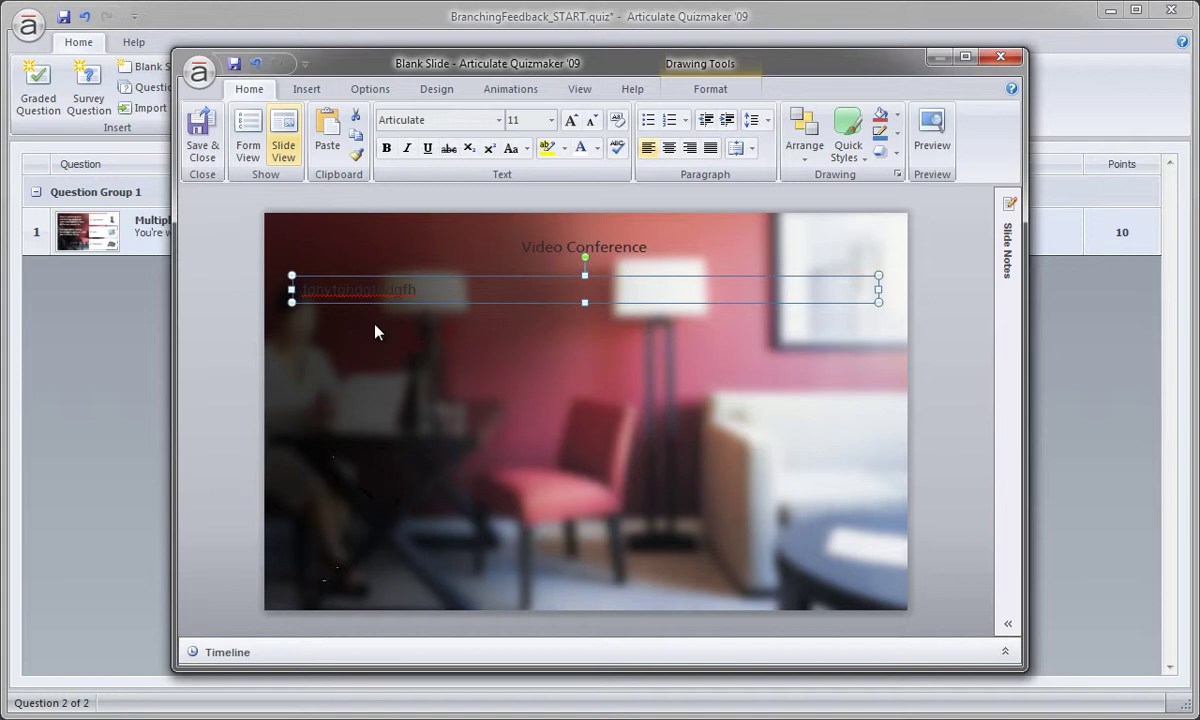
key(Delete)
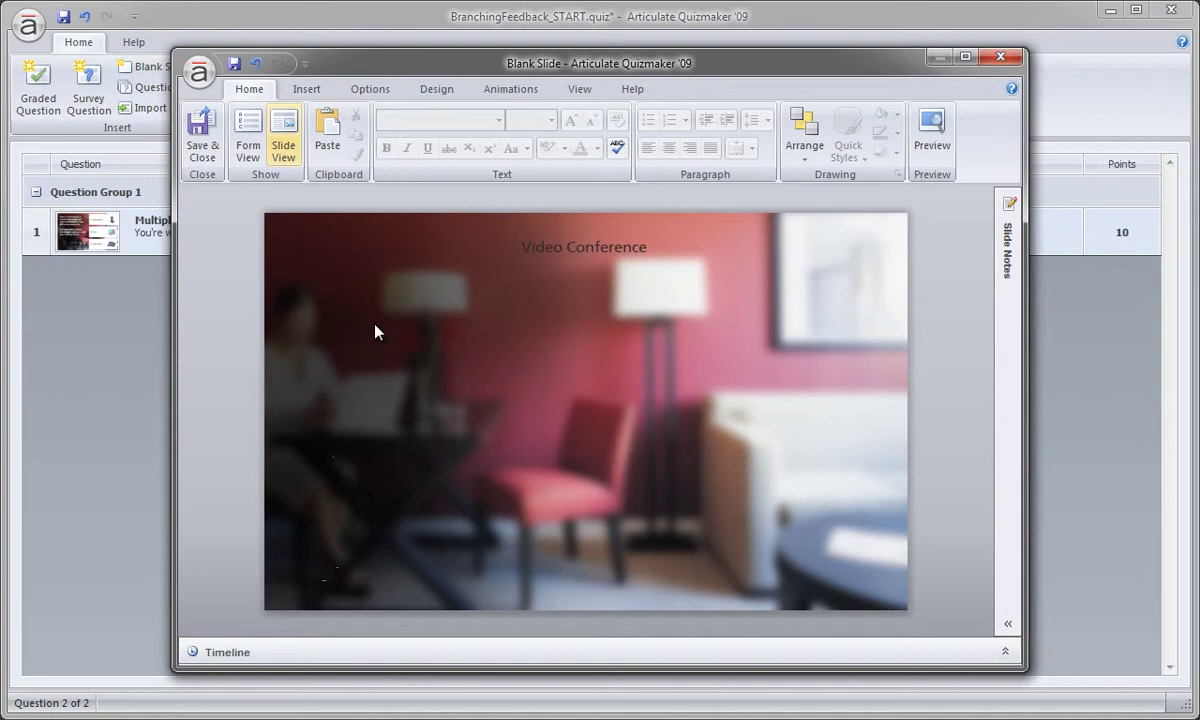
Nudge the Video Conference title box up above the slide's top edge
click(550, 265)
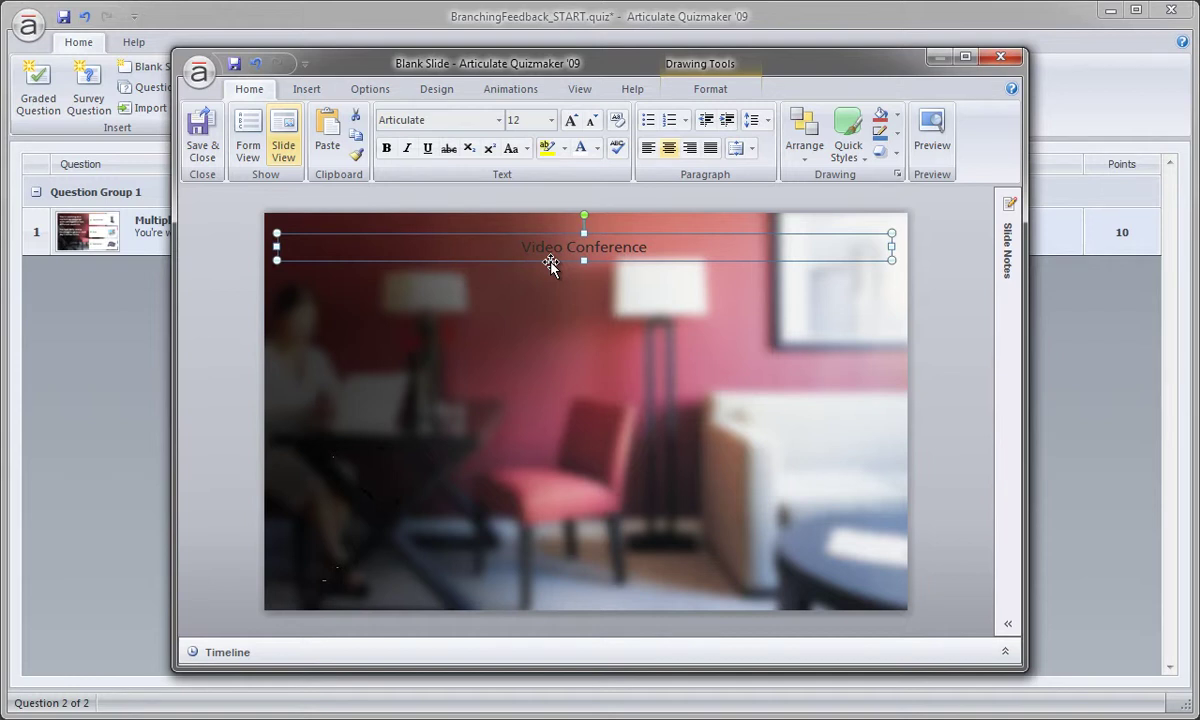
key(Up)
key(Up)
key(Up)
key(Up)
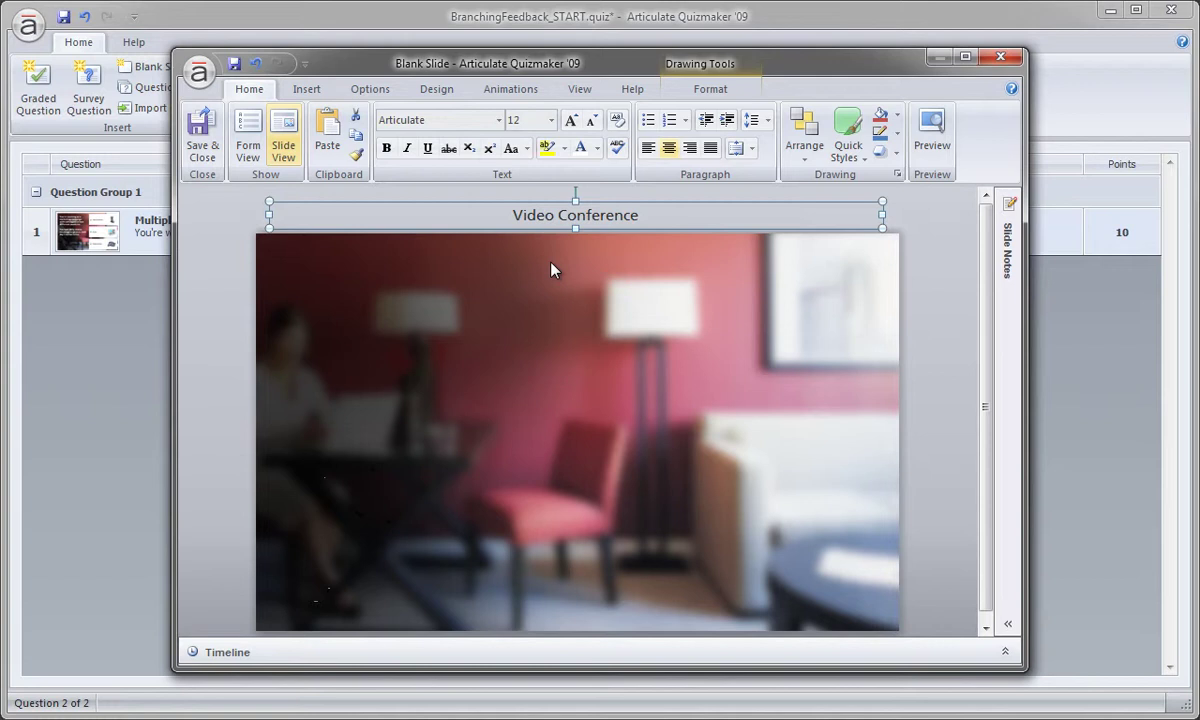
scroll(988, 329, down, 1)
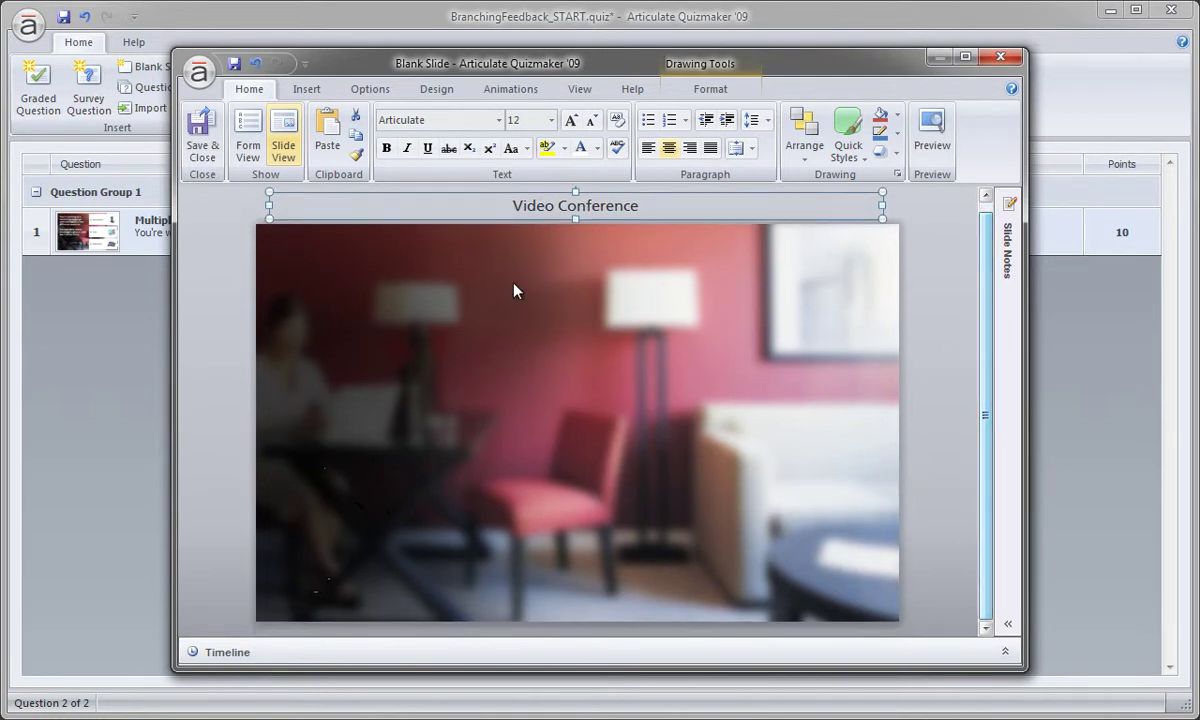
Paste the copied scenario text and three choice graphics onto the empty slide
click(405, 357)
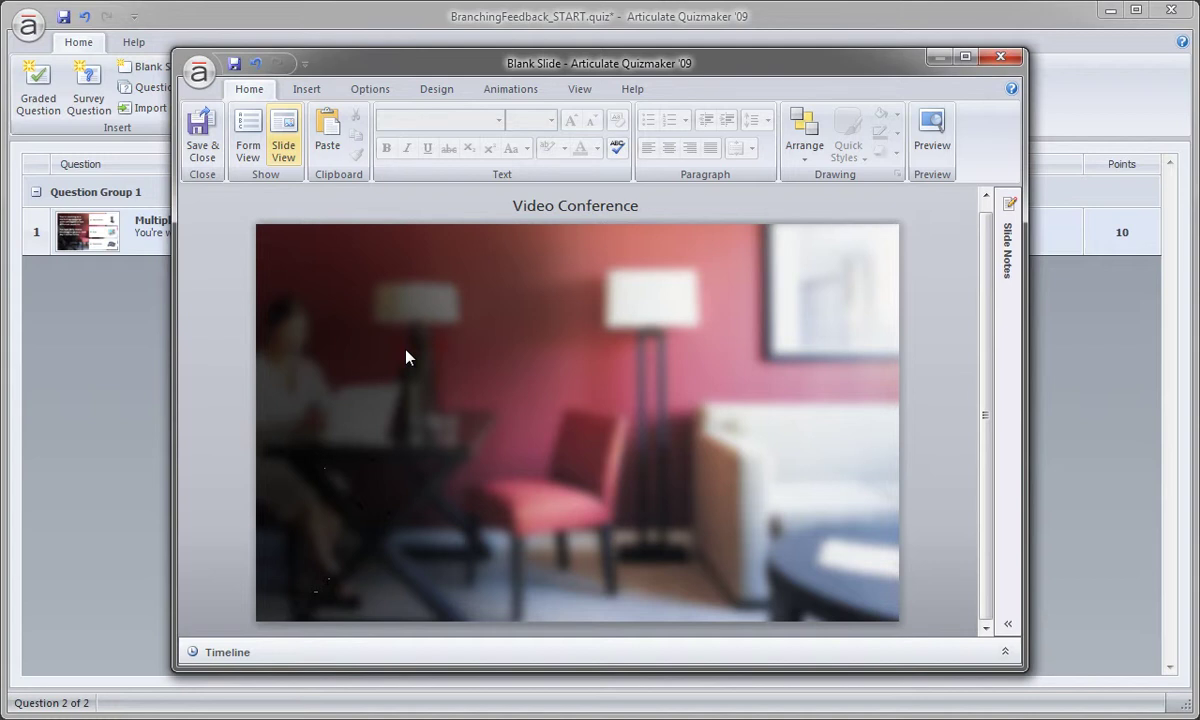
key(ctrl+v)
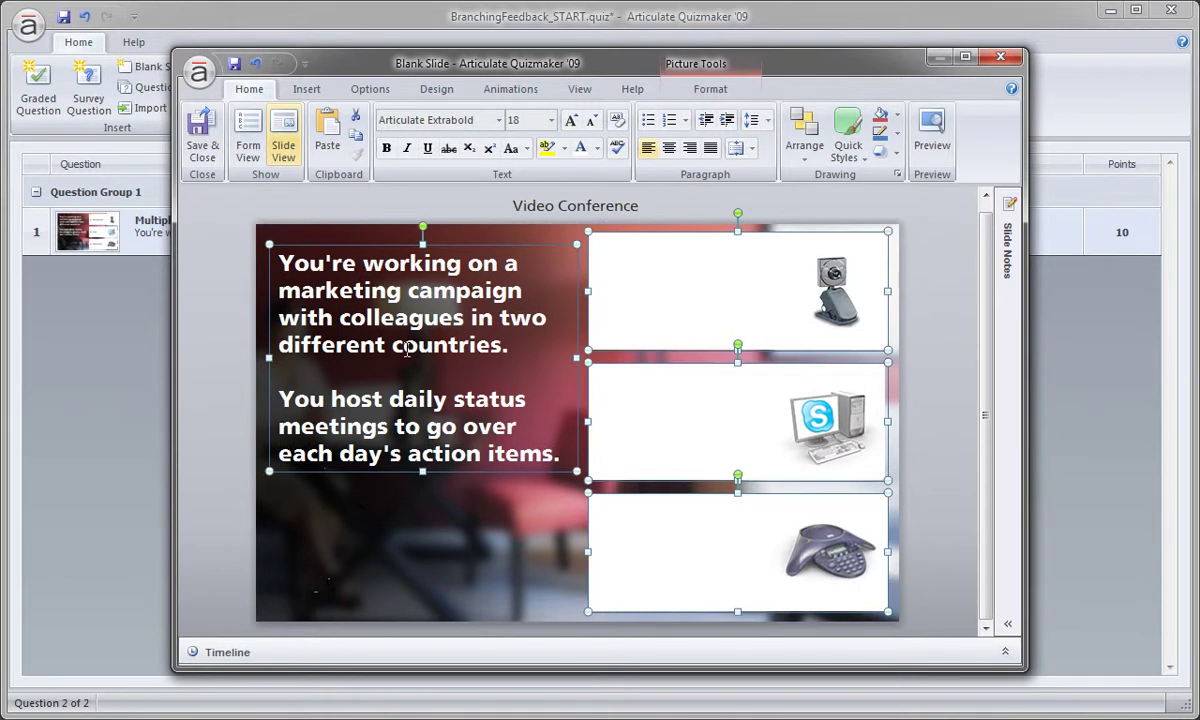
click(500, 202)
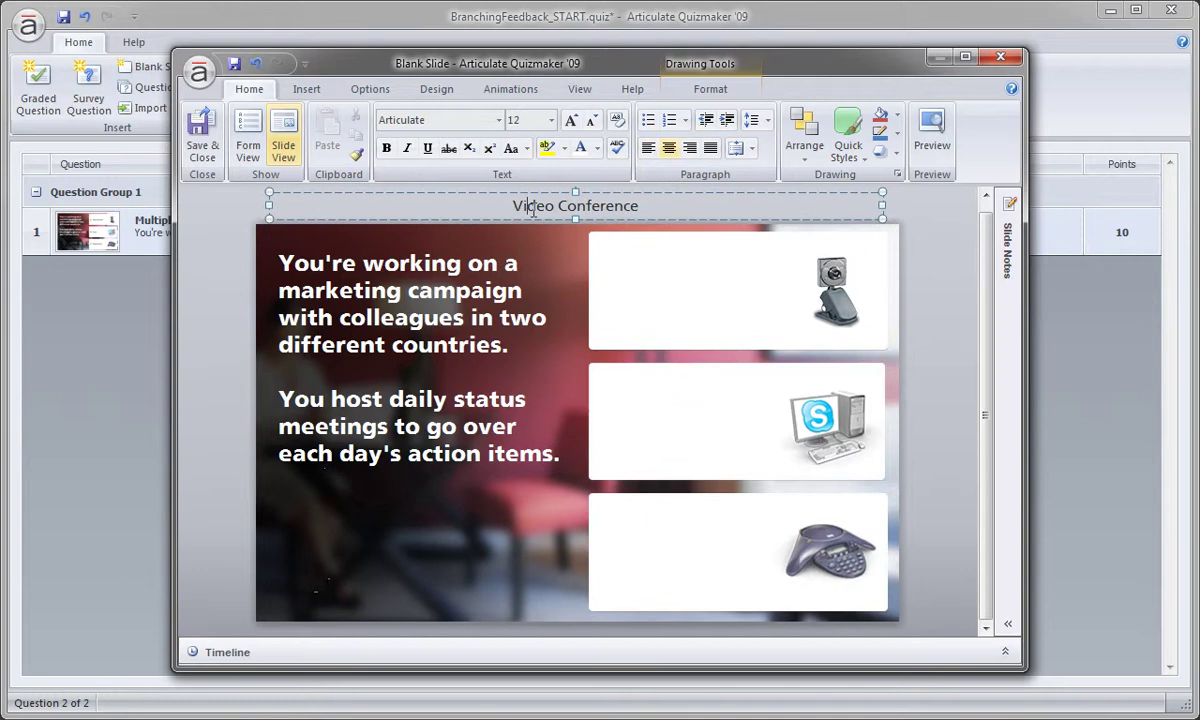
Save the Video Conference slide into the quiz and reopen it in Slide View
click(202, 150)
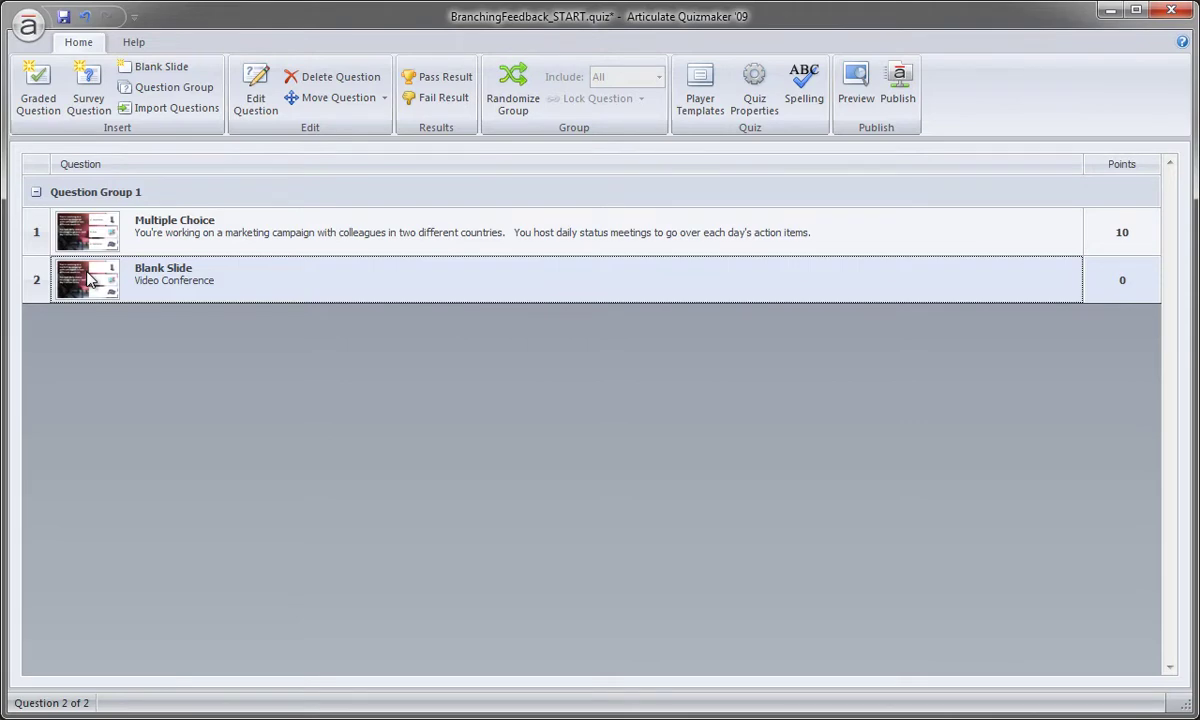
double_click(90, 285)
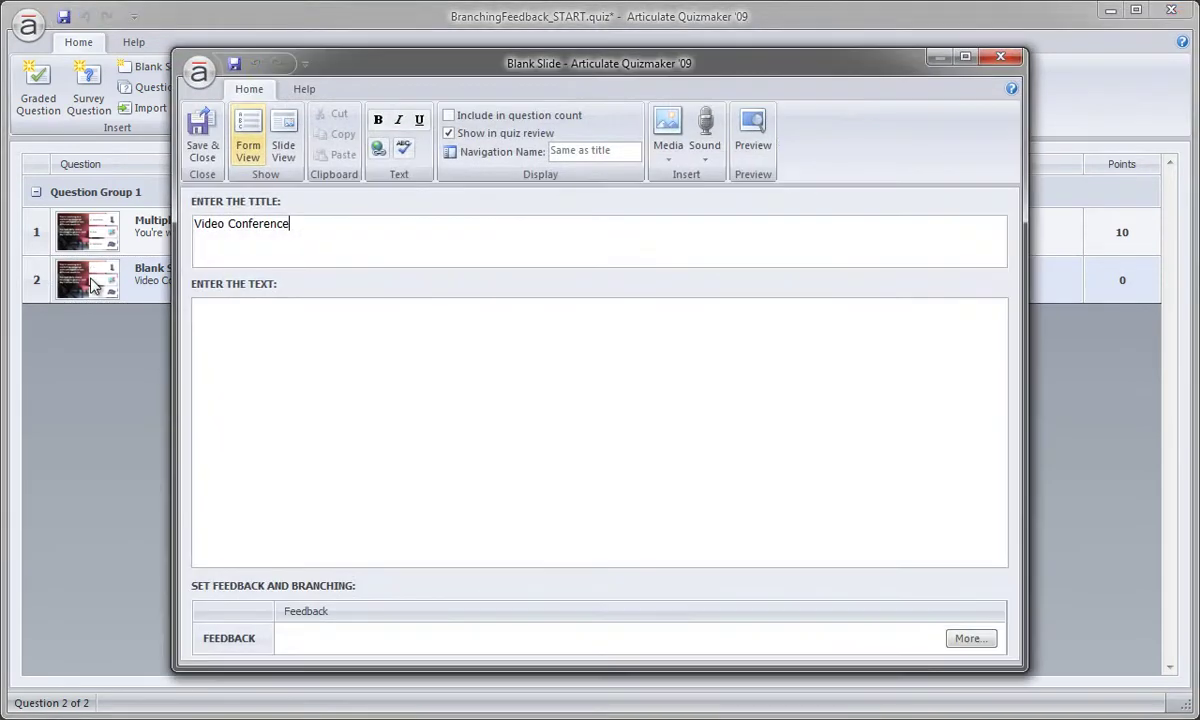
drag(299, 236, 186, 222)
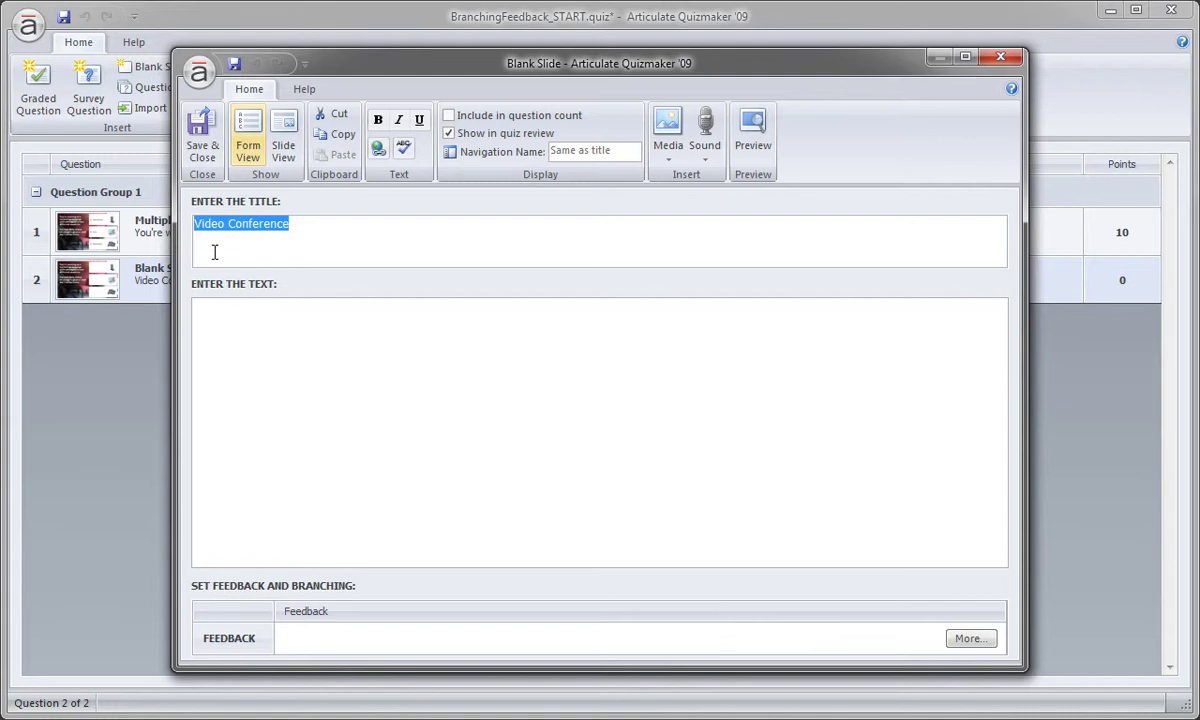
click(285, 150)
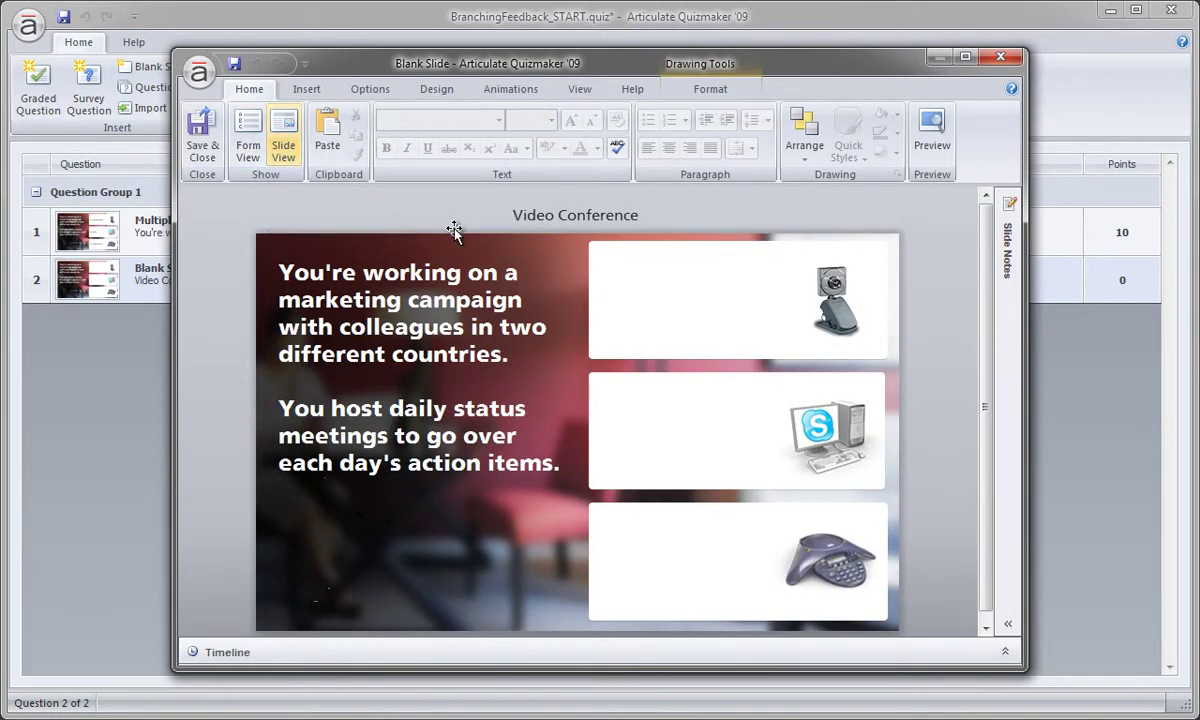
Select the webcam, Skype computer and conference phone graphics in turn
click(635, 259)
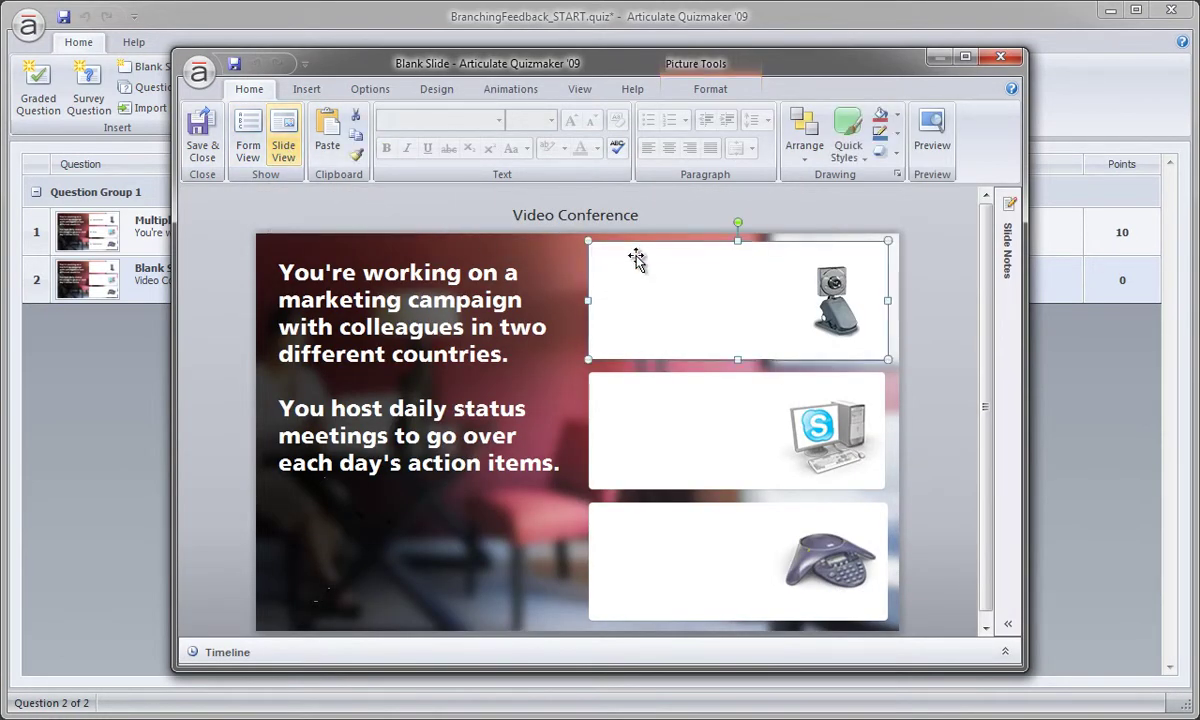
click(629, 396)
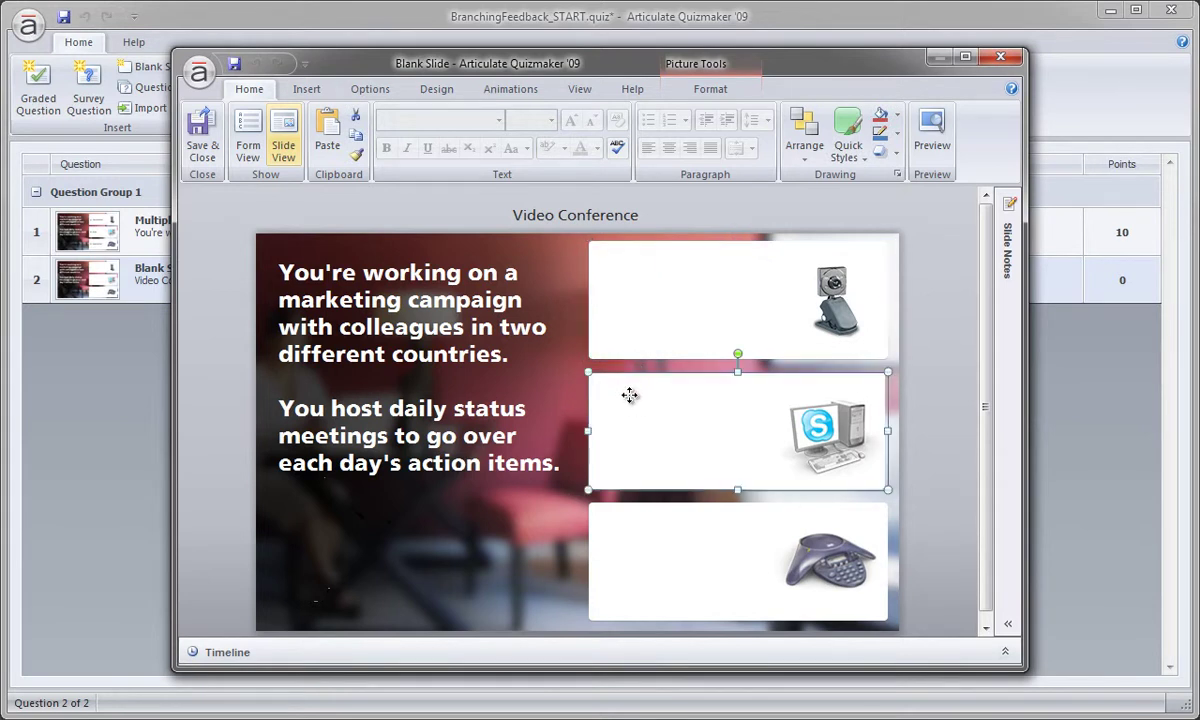
click(634, 521)
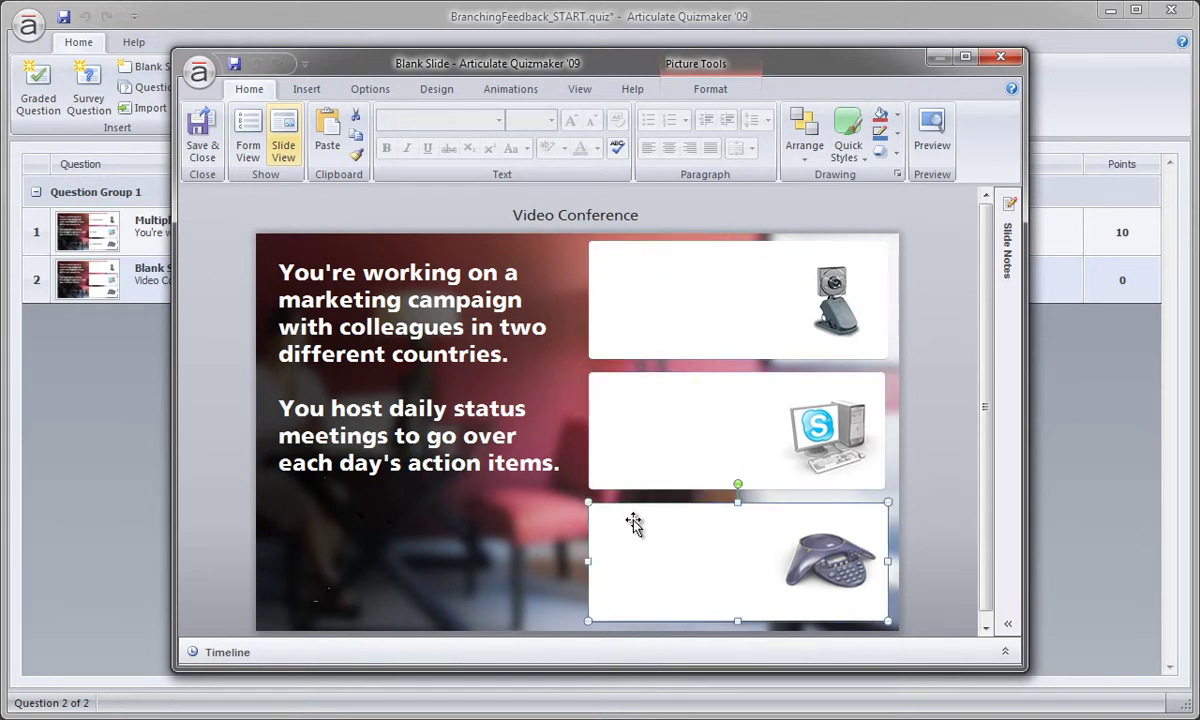